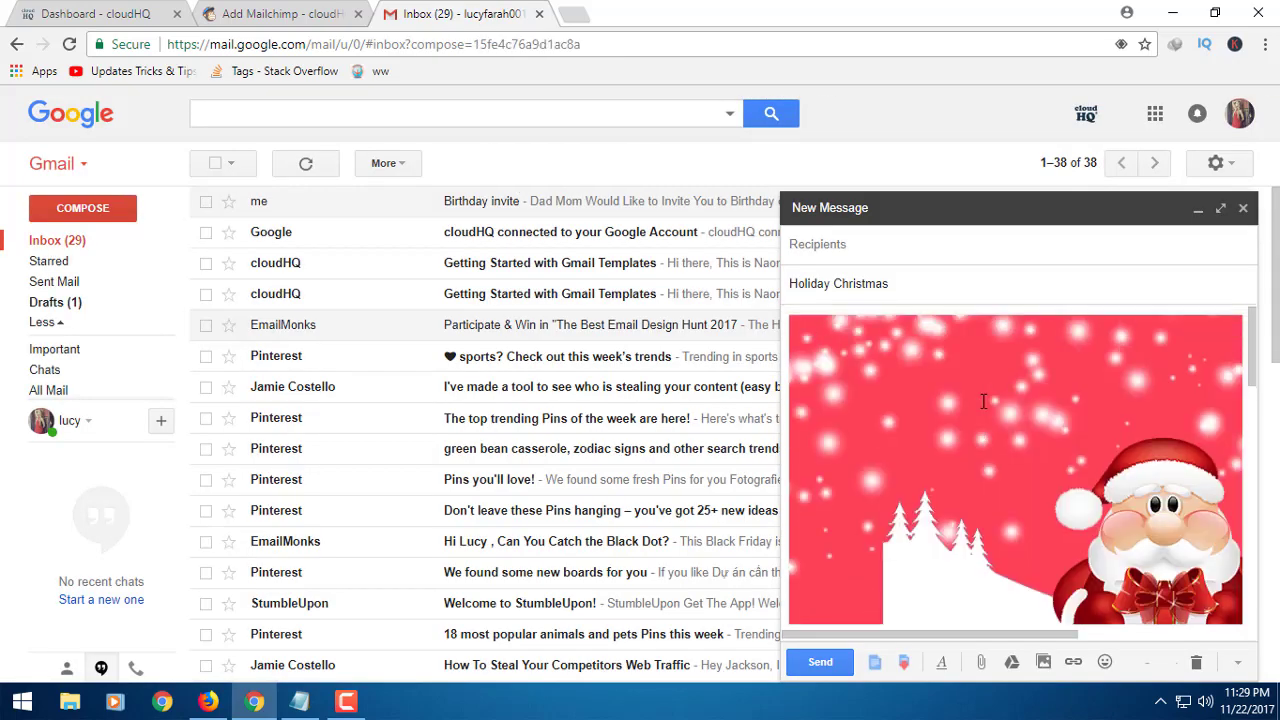
pyautogui.scroll(-3, 983, 400)
# Step: Close the Holiday Christmas draft so only the Gmail inbox remains on screen
pyautogui.moveTo(930, 634); pyautogui.dragTo(980, 634)
pyautogui.moveTo(850, 501); pyautogui.dragTo(1050, 522)
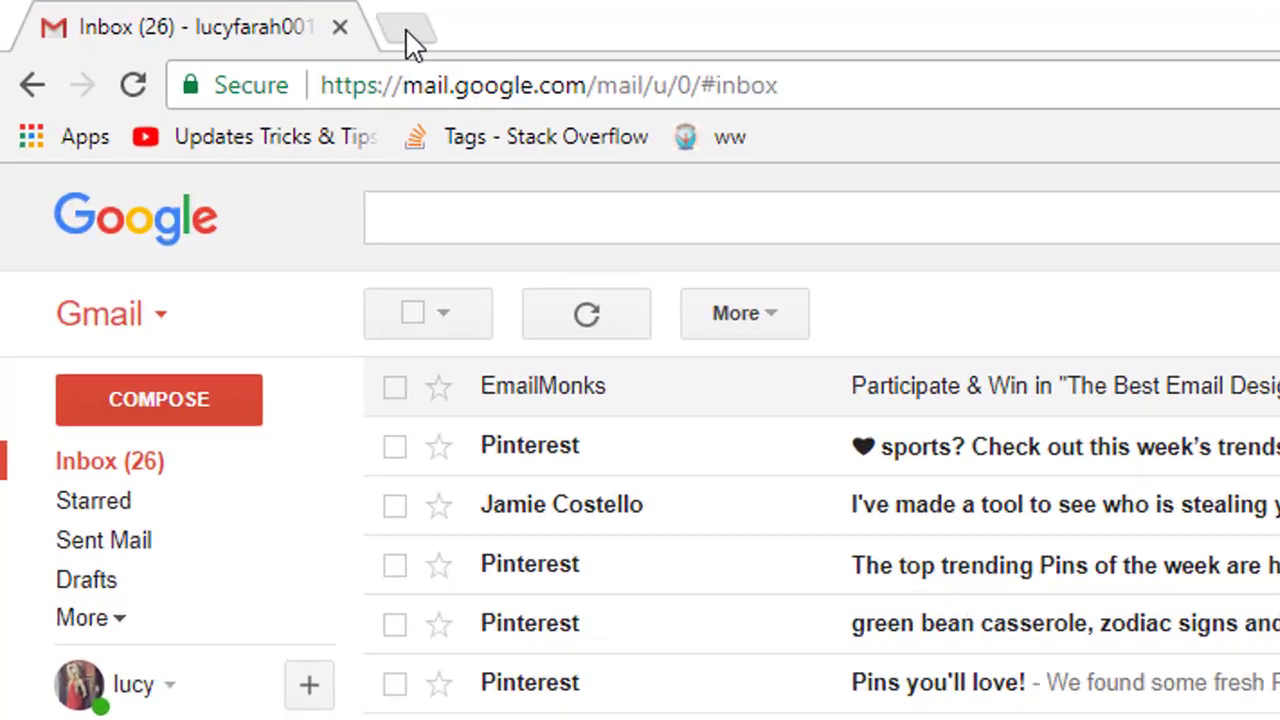
# Step: Search Google for 'email template in gmail' in a new tab
pyautogui.click(210, 14)
pyautogui.write('e')
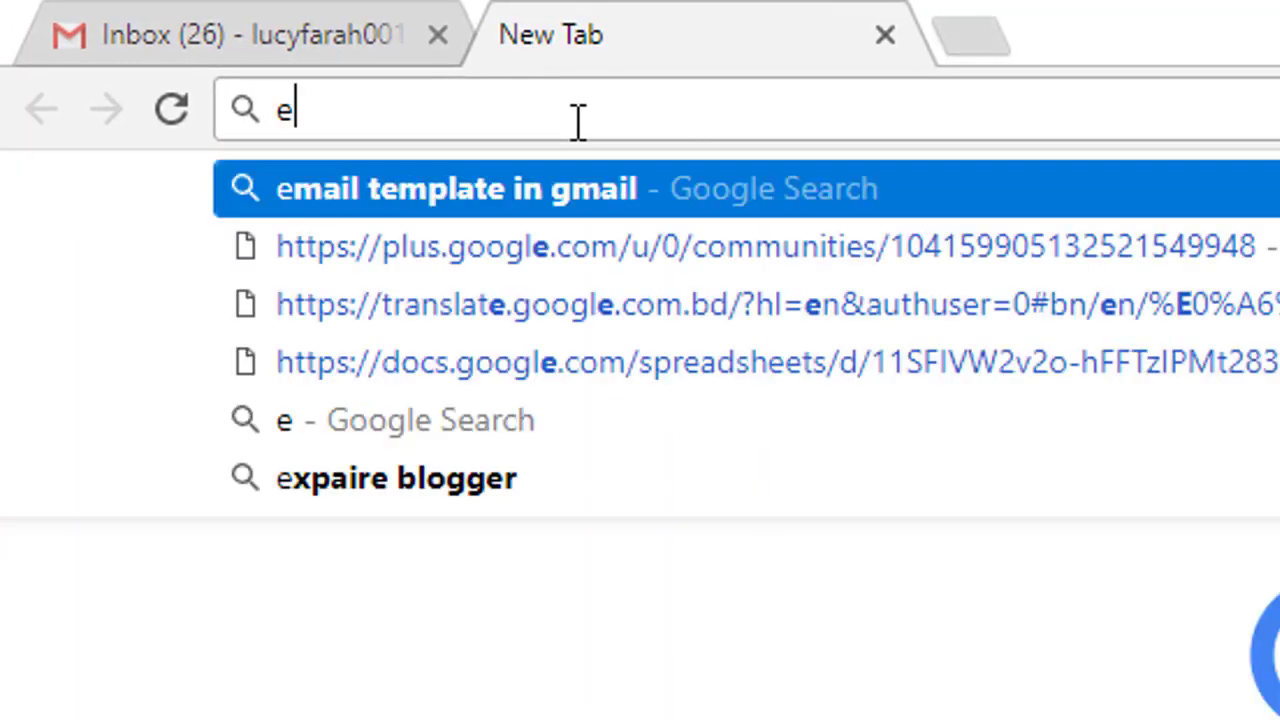
pyautogui.write('mai')
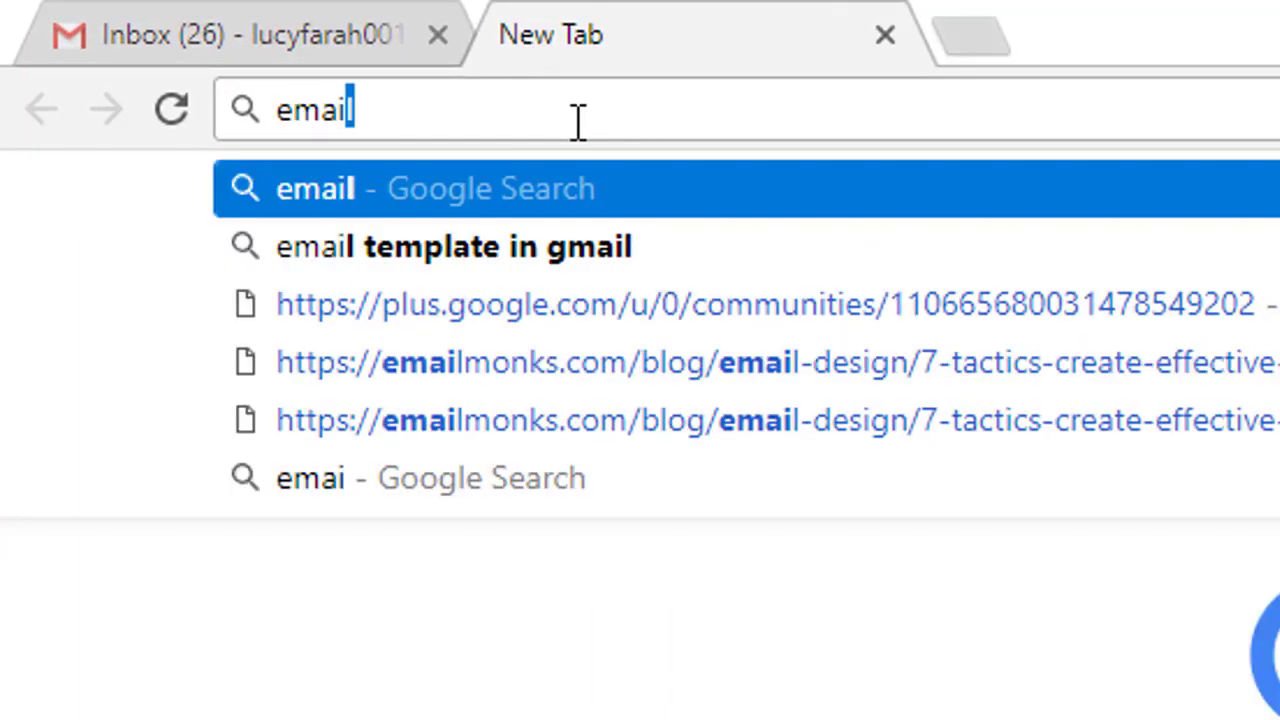
pyautogui.press('Down')
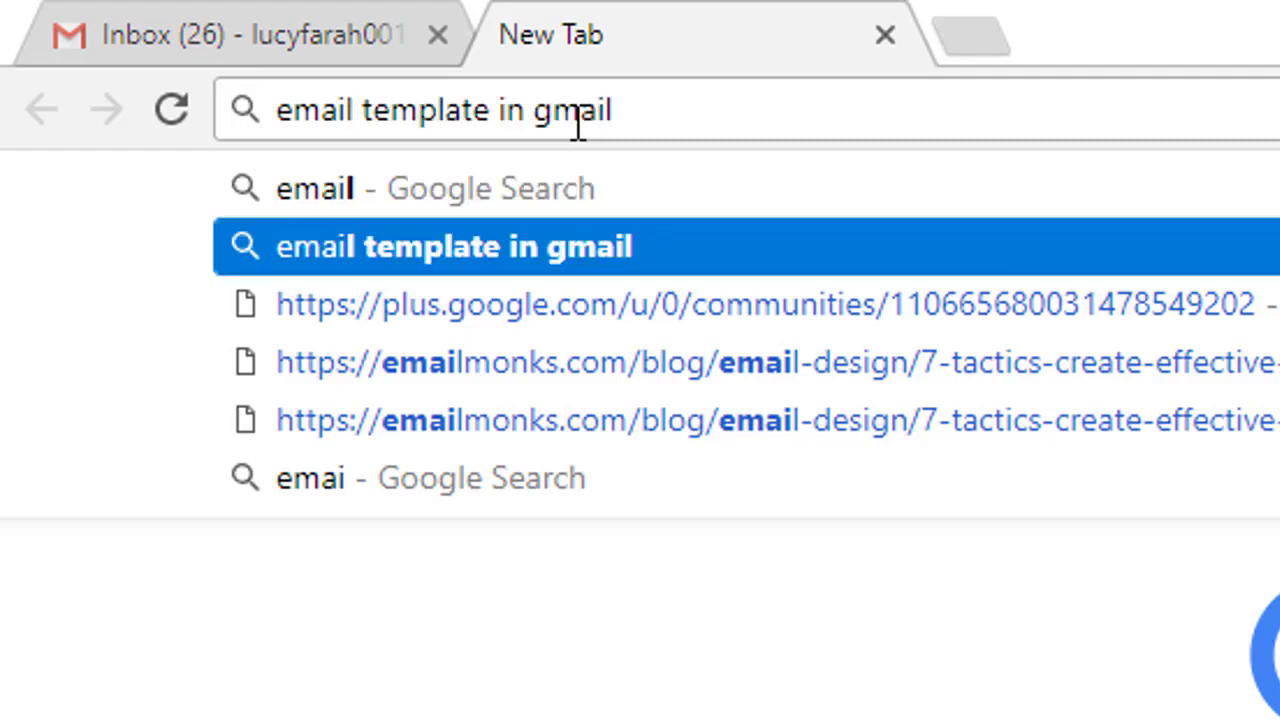
pyautogui.press('Return')
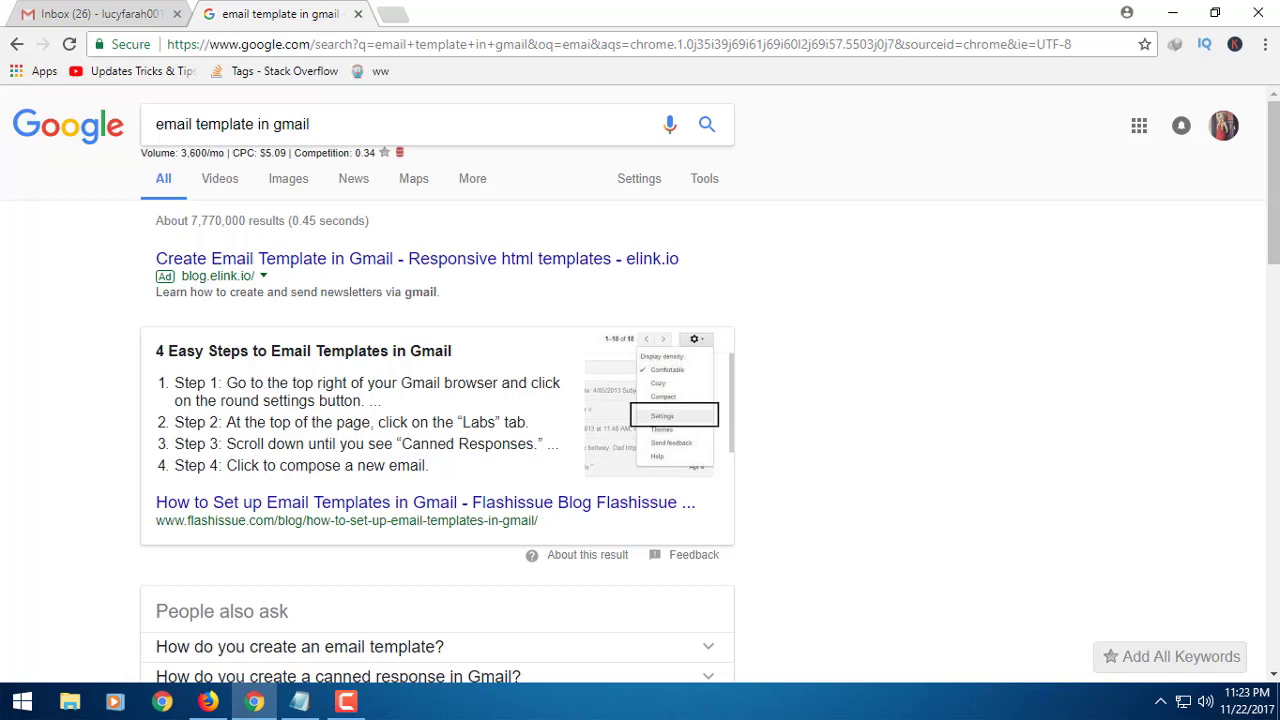
# Step: Open the Chrome Web Store listing for Gmail™ Email Templates from the results
pyautogui.scroll(-1, 51, 397)
pyautogui.scroll(-1, 54, 397)
pyautogui.scroll(-2, 57, 397)
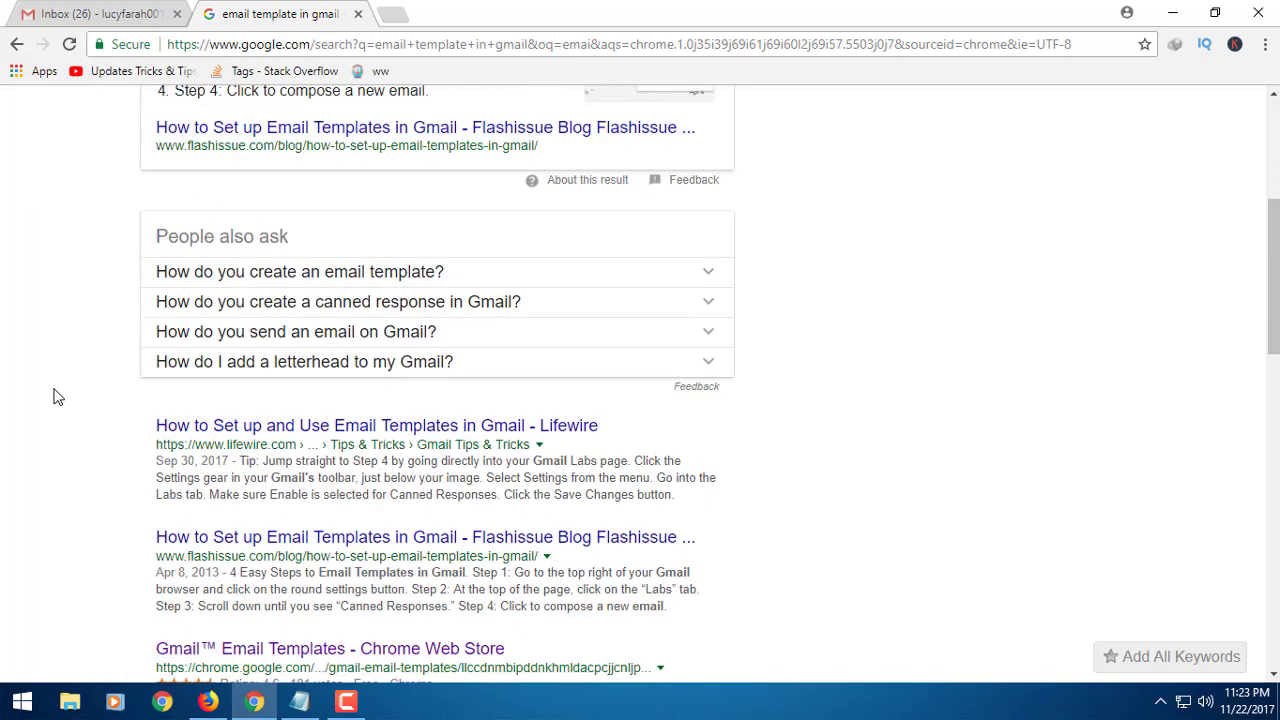
pyautogui.scroll(-1, 57, 397)
pyautogui.scroll(-2, 57, 397)
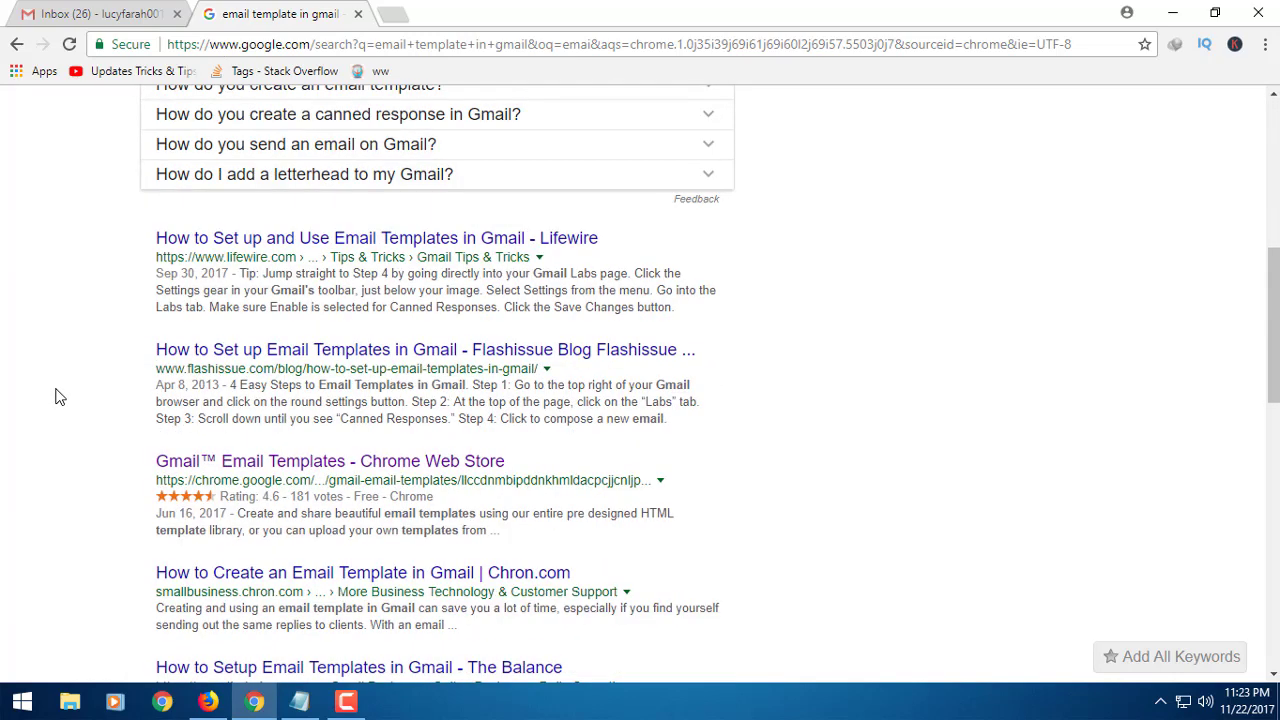
pyautogui.scroll(-2, 60, 397)
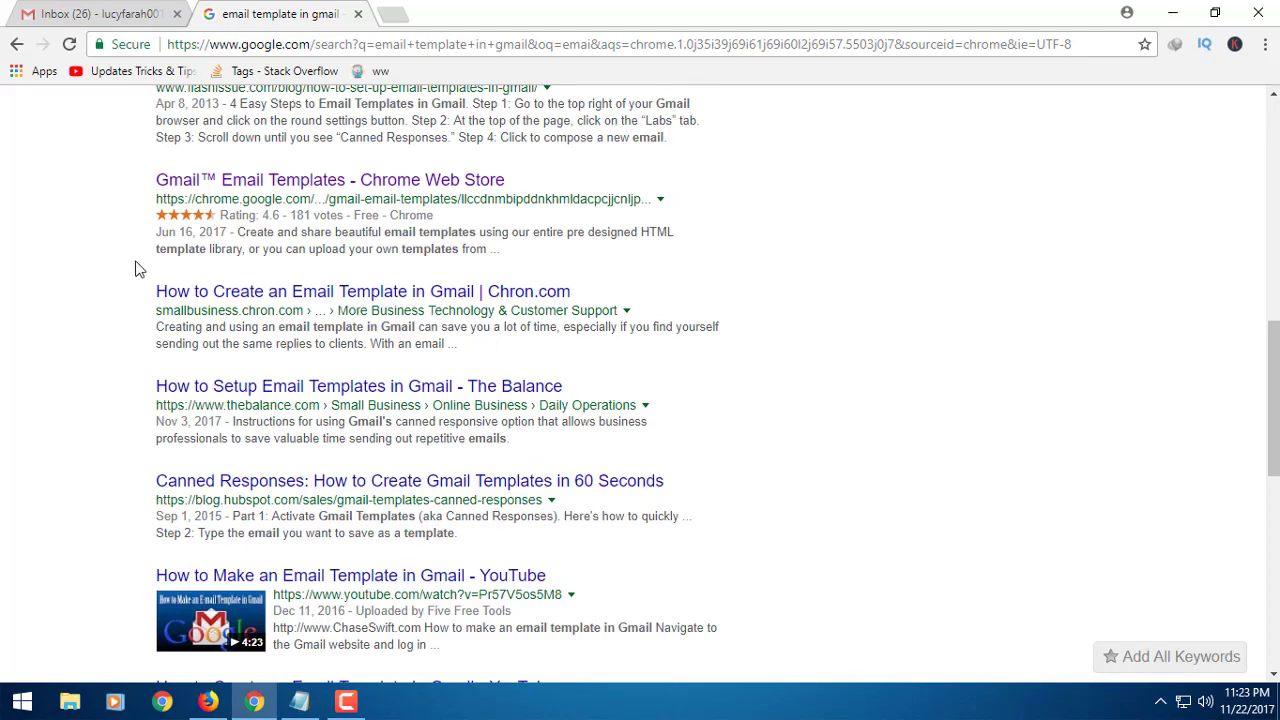
pyautogui.scroll(1, 138, 269)
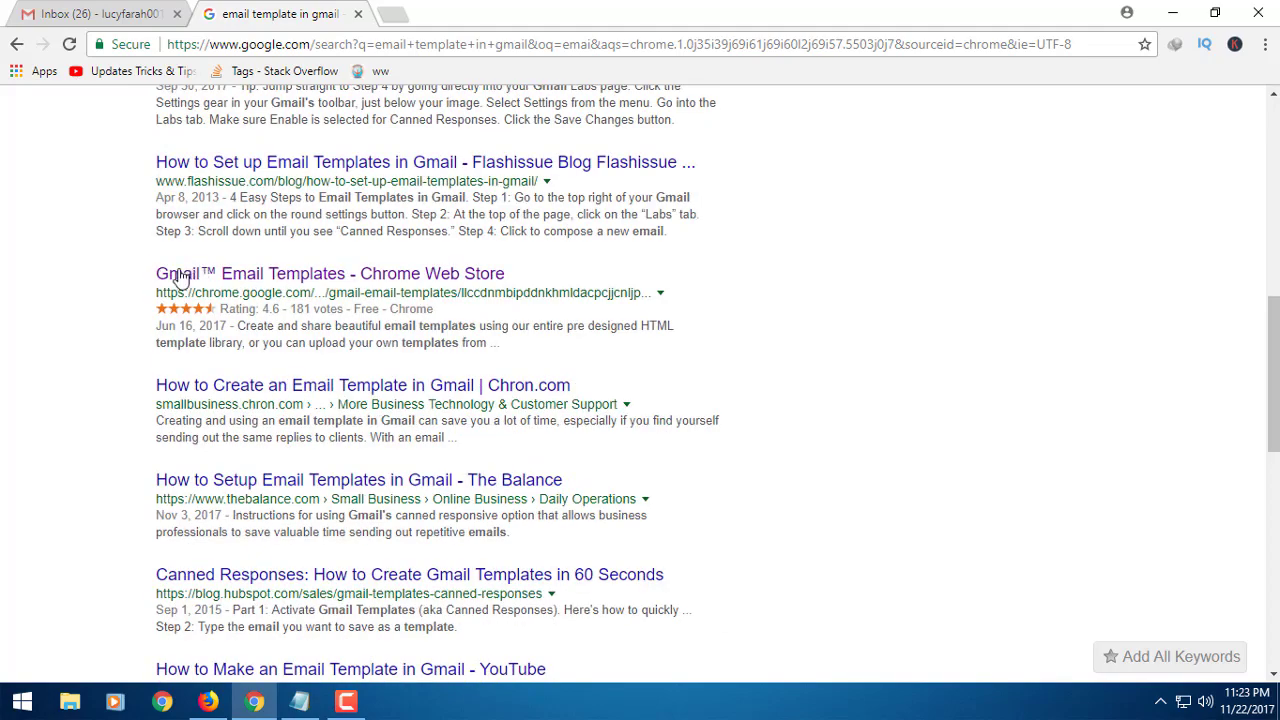
pyautogui.moveTo(182, 278); pyautogui.dragTo(508, 284)
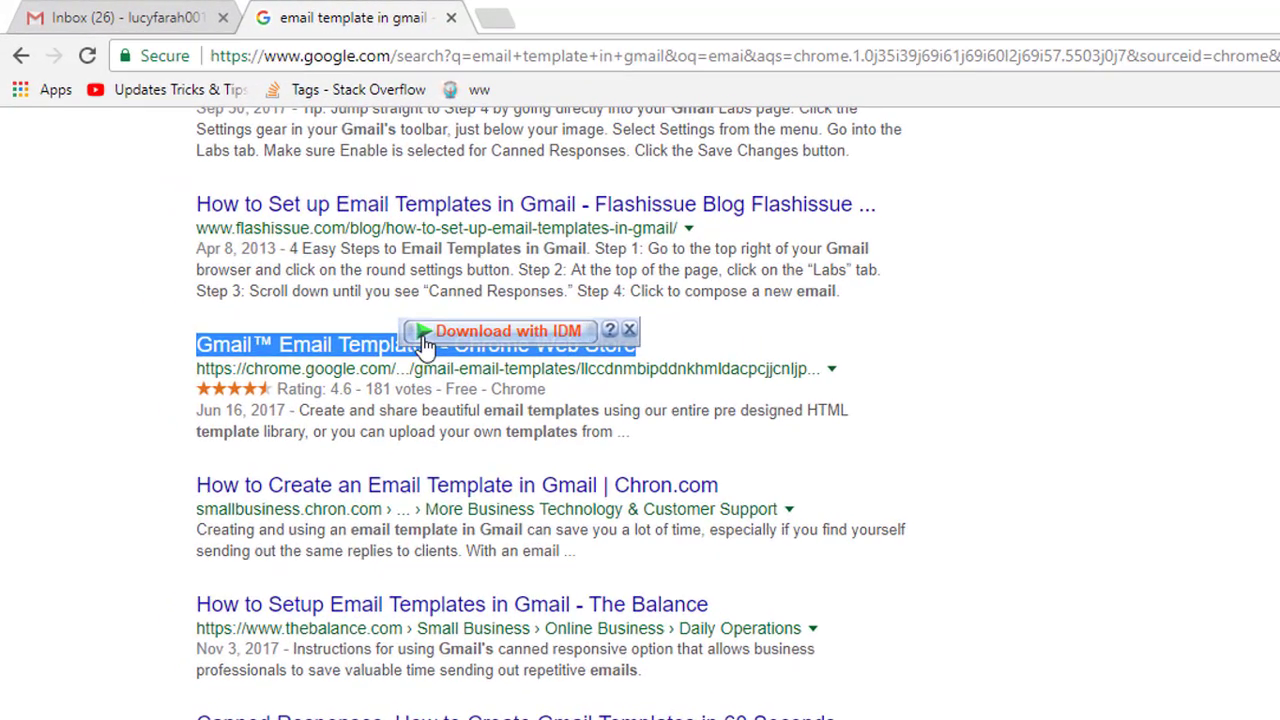
pyautogui.click(348, 352)
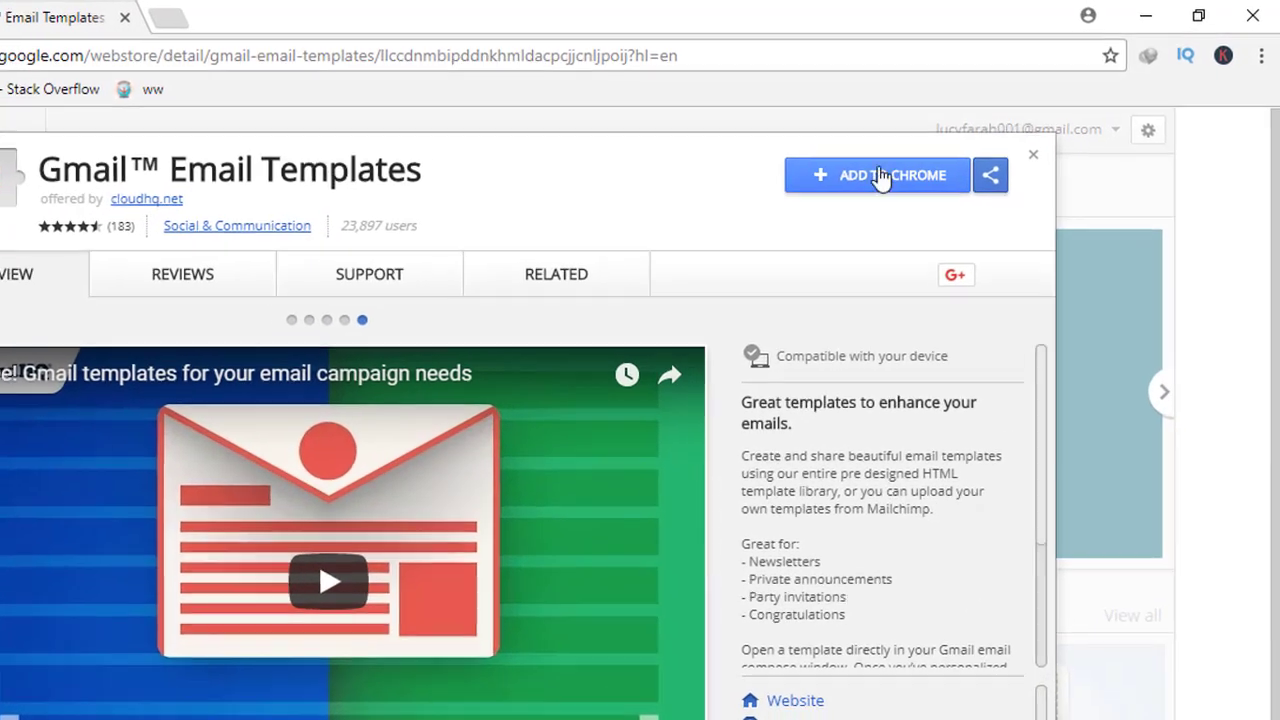
# Step: Add the cloudHQ Gmail™ Email Templates extension to Chrome and confirm the install
pyautogui.click(843, 178)
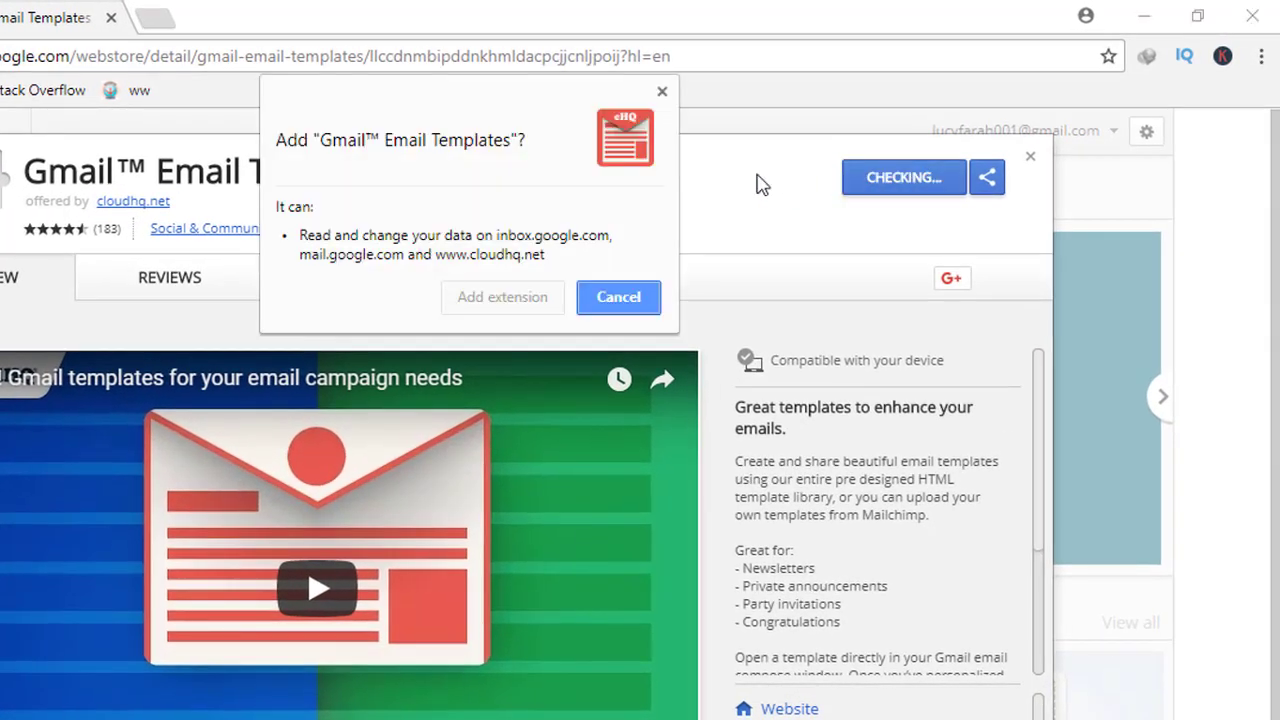
pyautogui.click(488, 300)
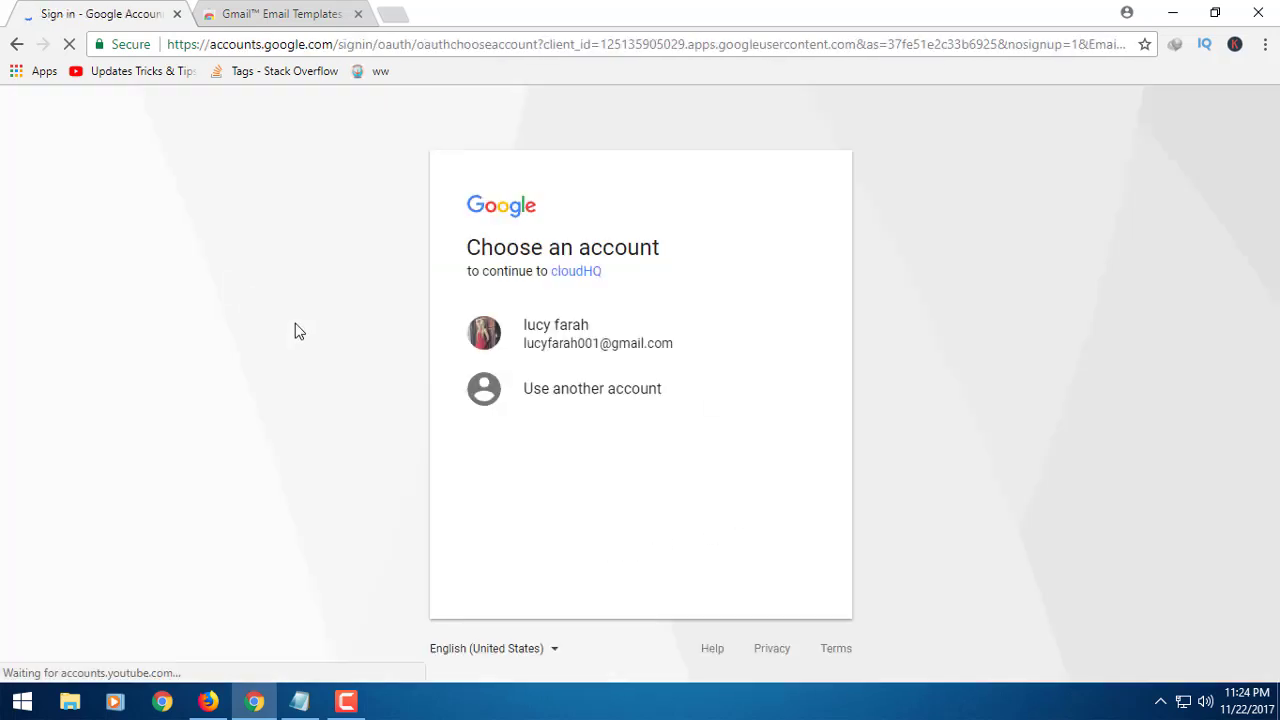
# Step: Choose the existing Google account and allow cloudHQ access to it
pyautogui.click(568, 345)
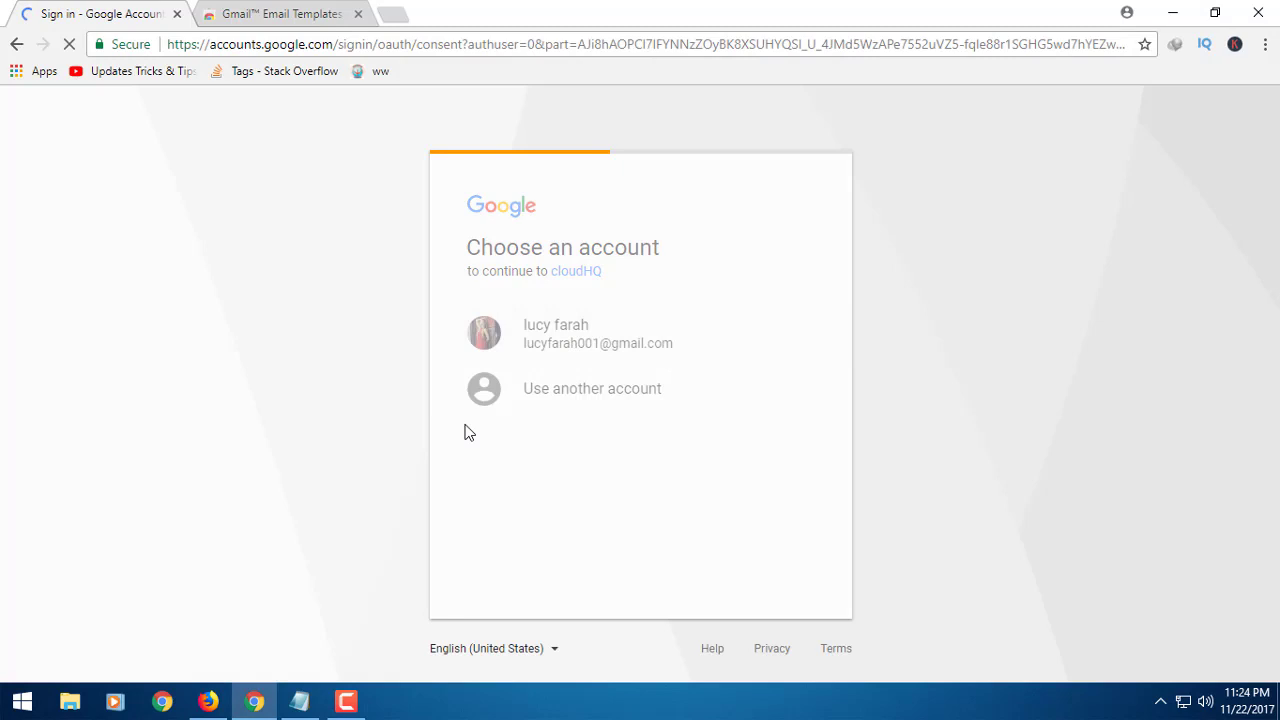
pyautogui.scroll(-2, 559, 664)
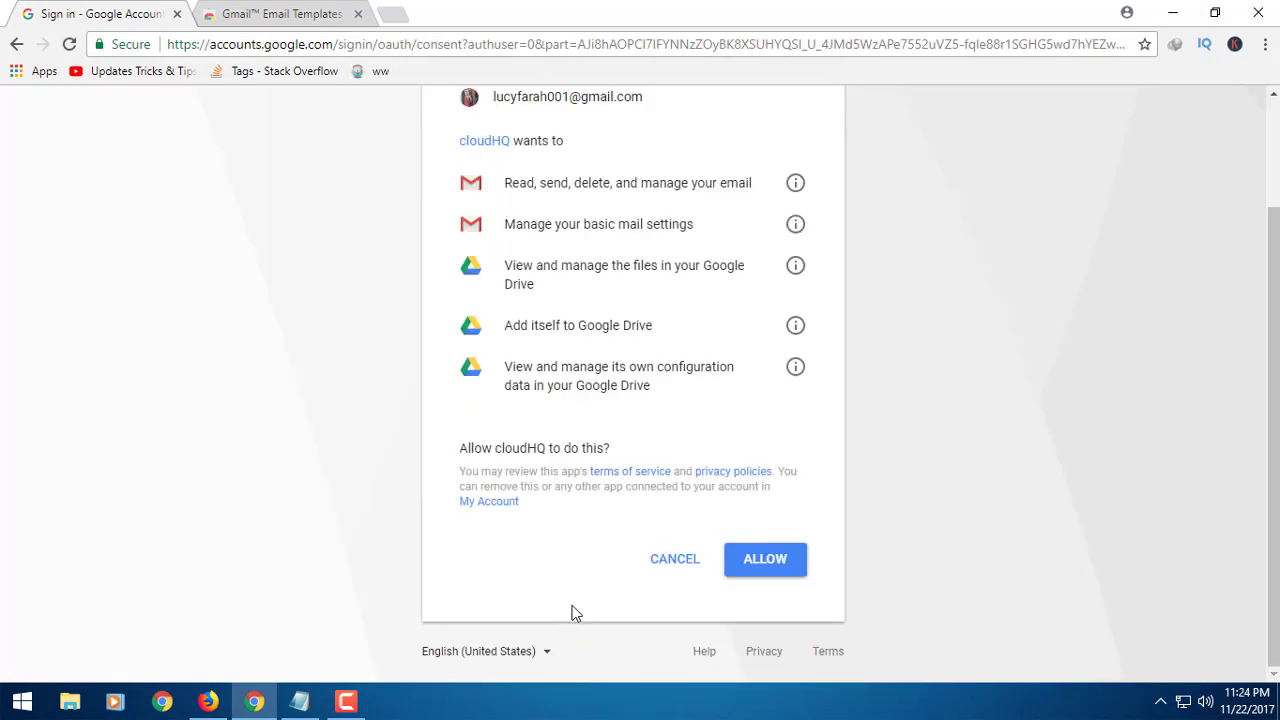
pyautogui.click(756, 574)
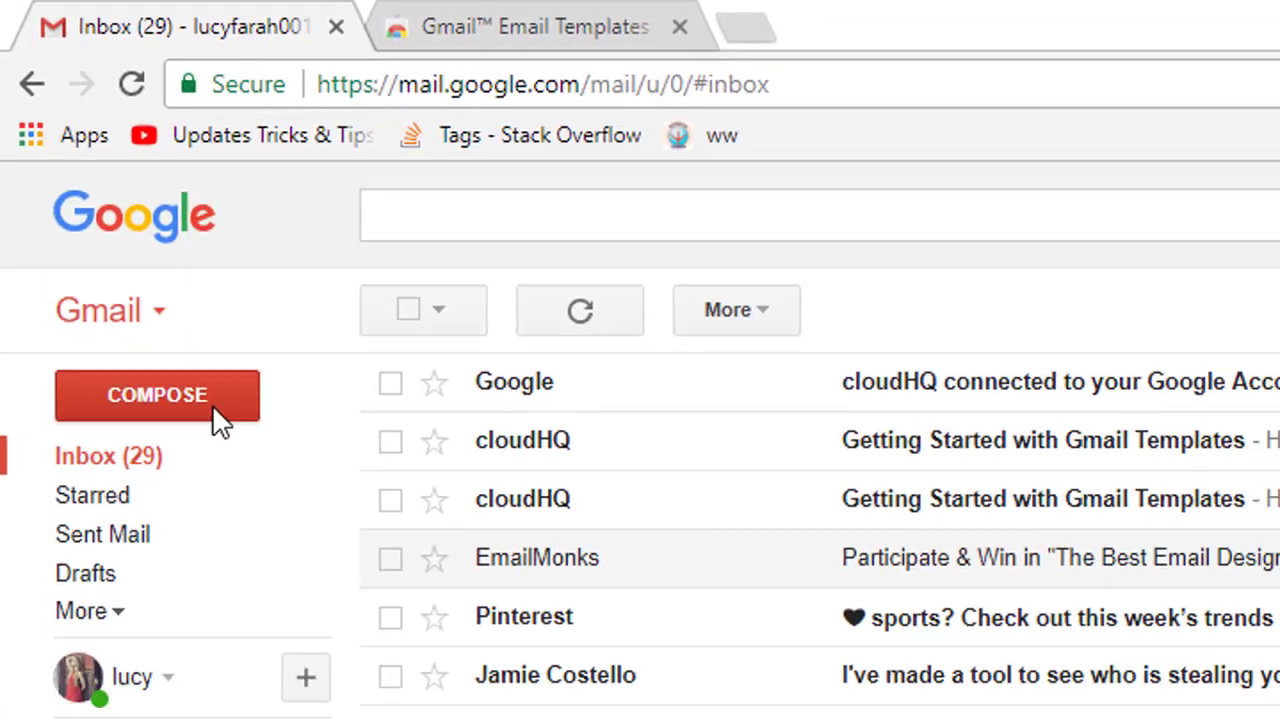
# Step: Start a new email, dismiss the templates tip, and bring up the template library
pyautogui.click(213, 405)
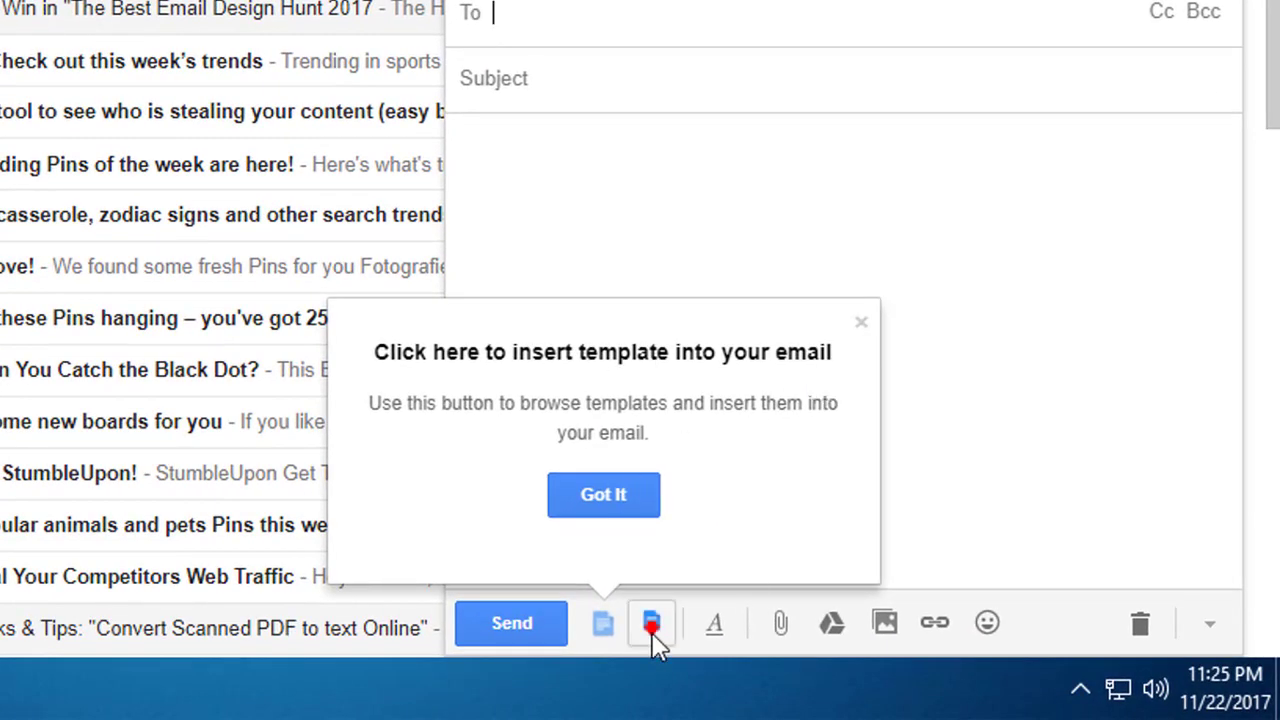
pyautogui.click(604, 510)
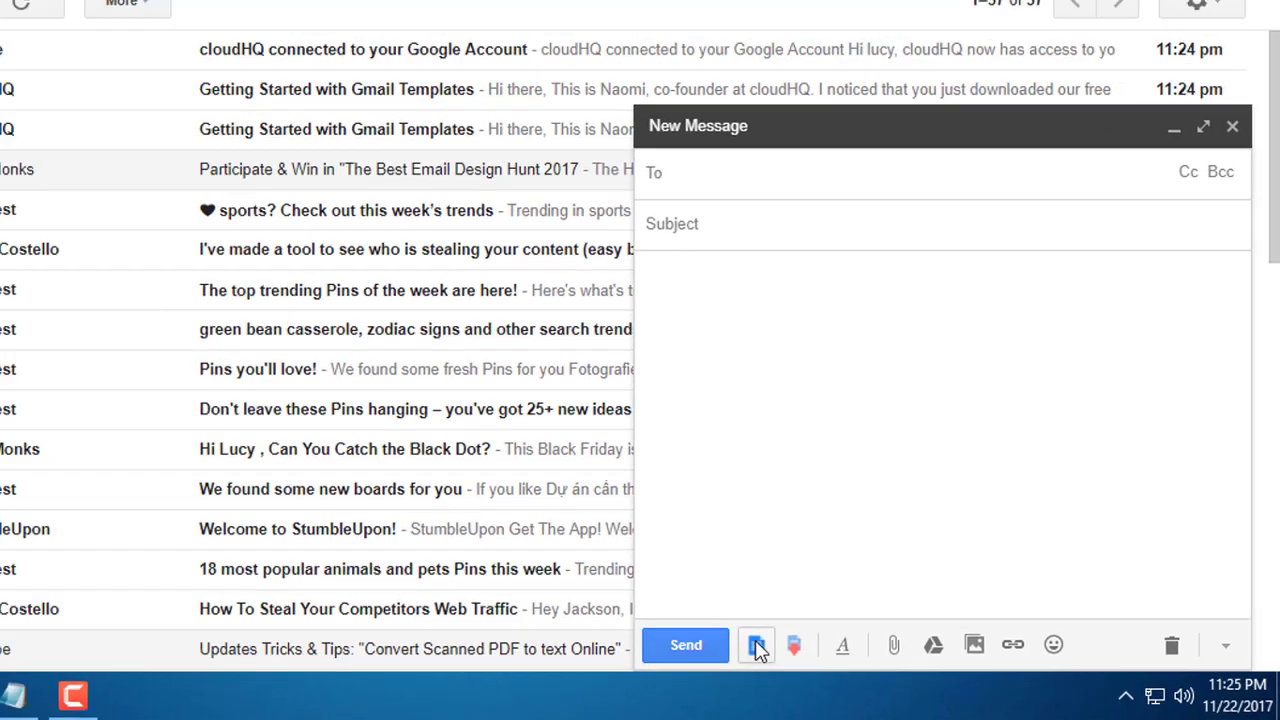
pyautogui.click(601, 614)
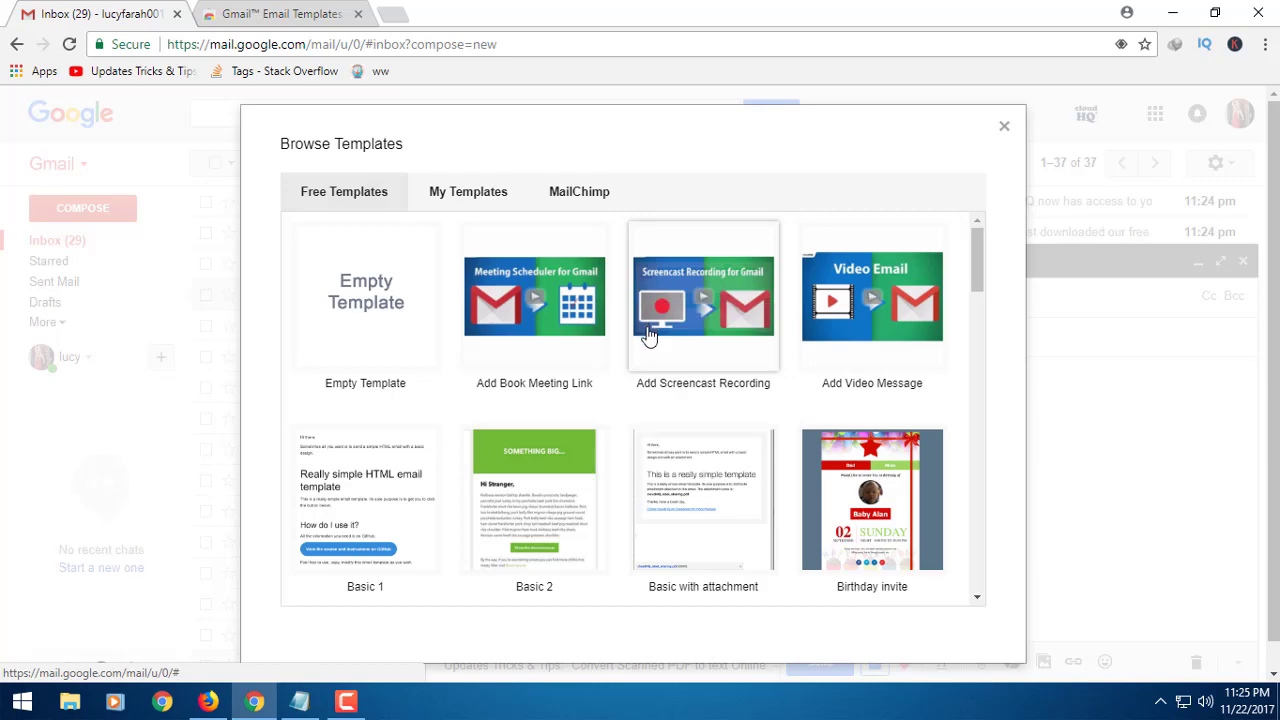
# Step: Browse the free templates and pick Birthday invite
pyautogui.scroll(-2, 648, 336)
pyautogui.scroll(-1, 648, 336)
pyautogui.scroll(-1, 648, 336)
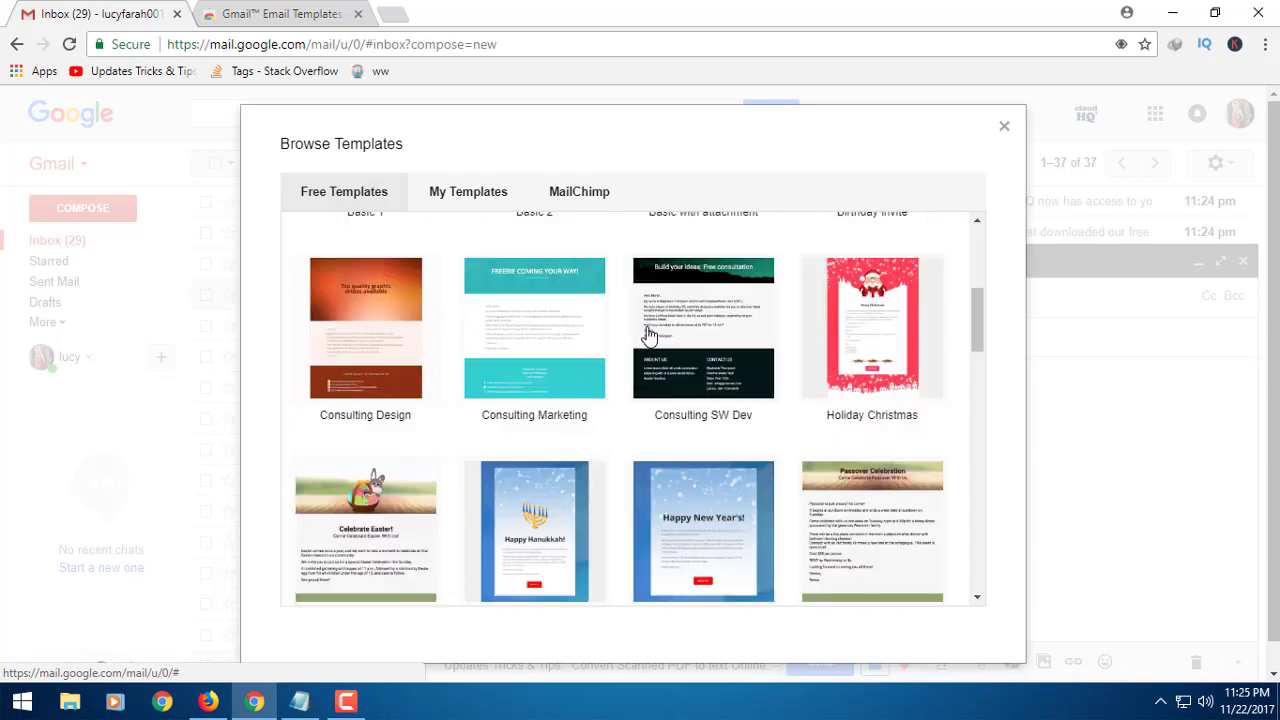
pyautogui.scroll(-1, 648, 336)
pyautogui.scroll(-2, 648, 336)
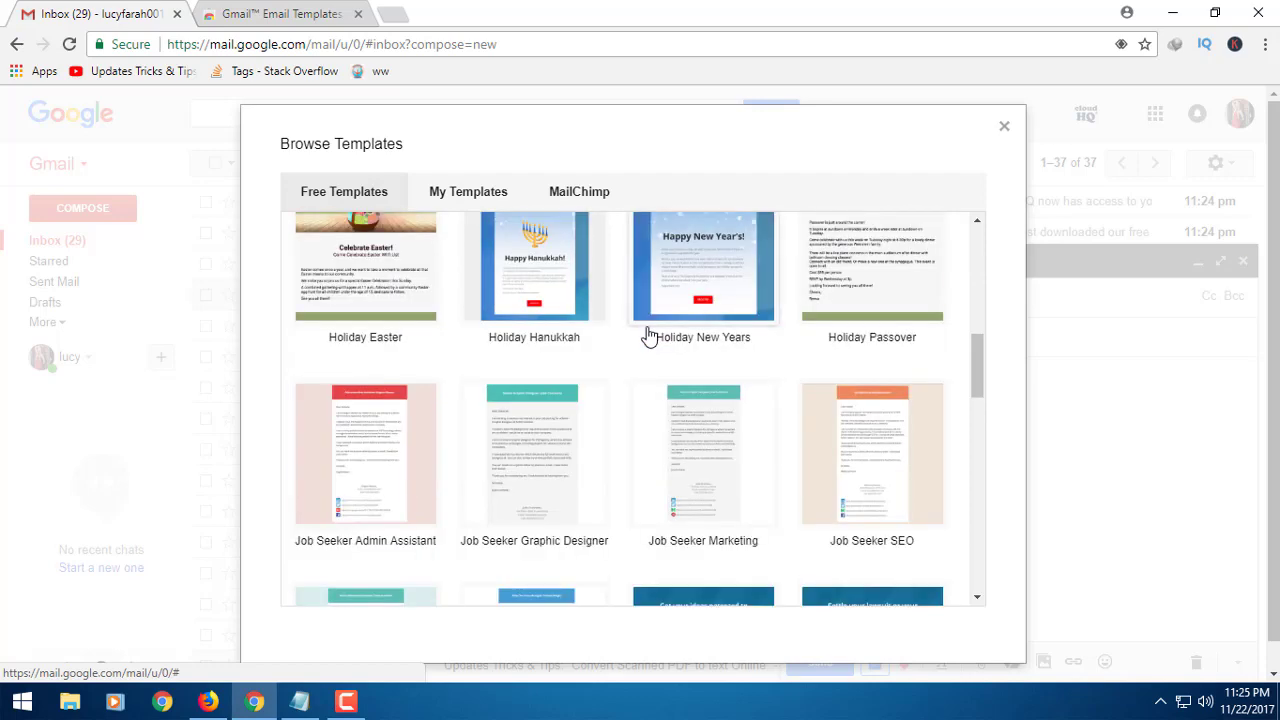
pyautogui.scroll(-1, 648, 336)
pyautogui.scroll(-2, 648, 336)
pyautogui.scroll(-2, 648, 336)
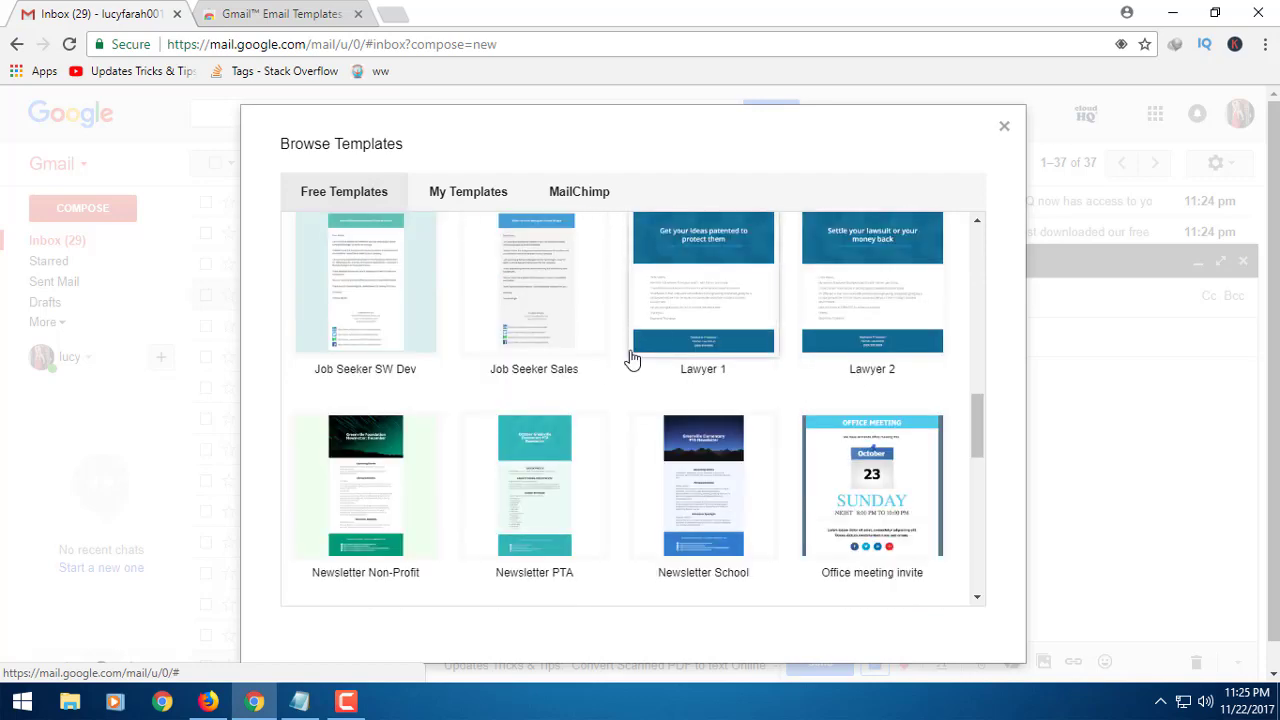
pyautogui.scroll(-4, 810, 491)
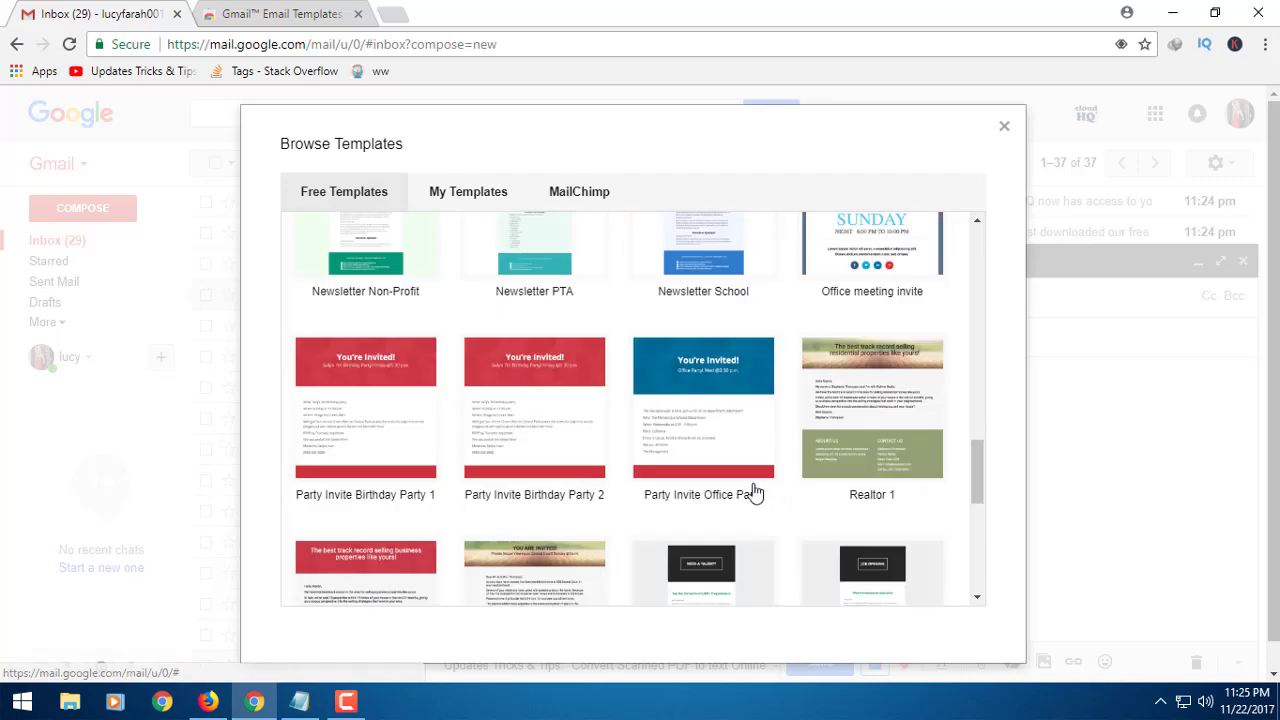
pyautogui.scroll(-2, 503, 403)
pyautogui.scroll(-2, 794, 430)
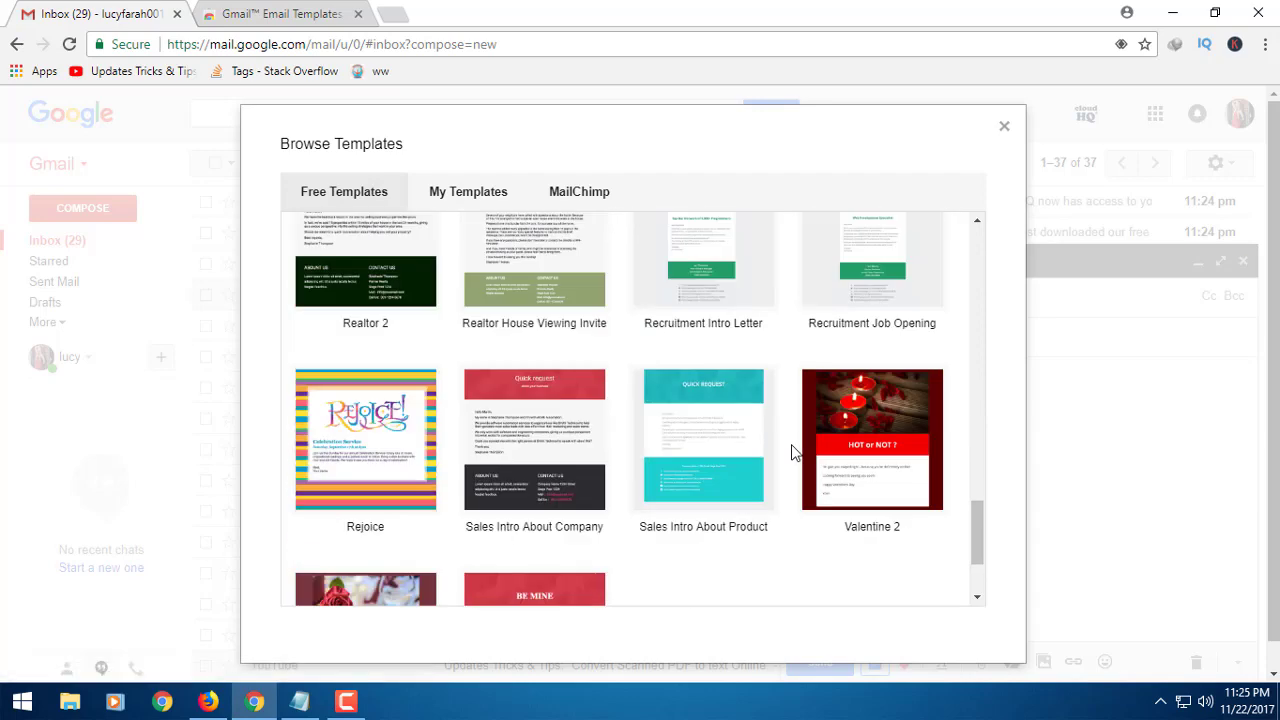
pyautogui.scroll(-2, 791, 449)
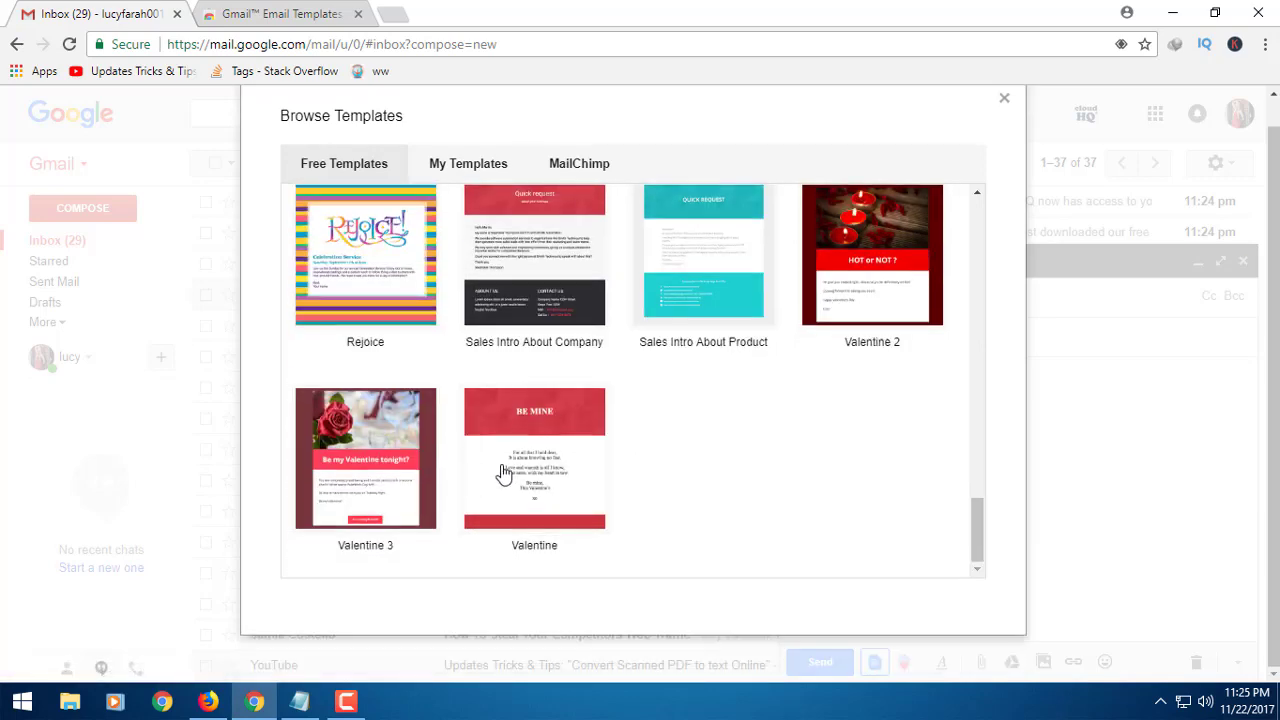
pyautogui.scroll(3, 617, 451)
pyautogui.scroll(5, 617, 451)
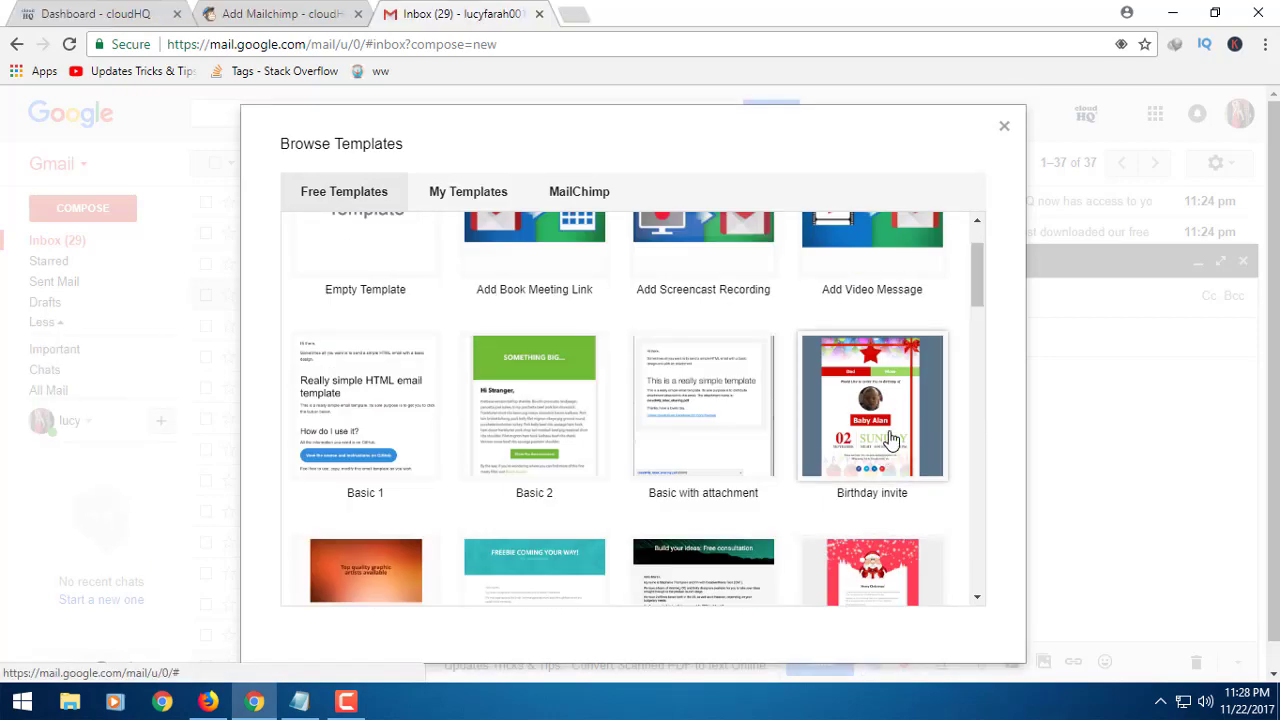
pyautogui.click(885, 448)
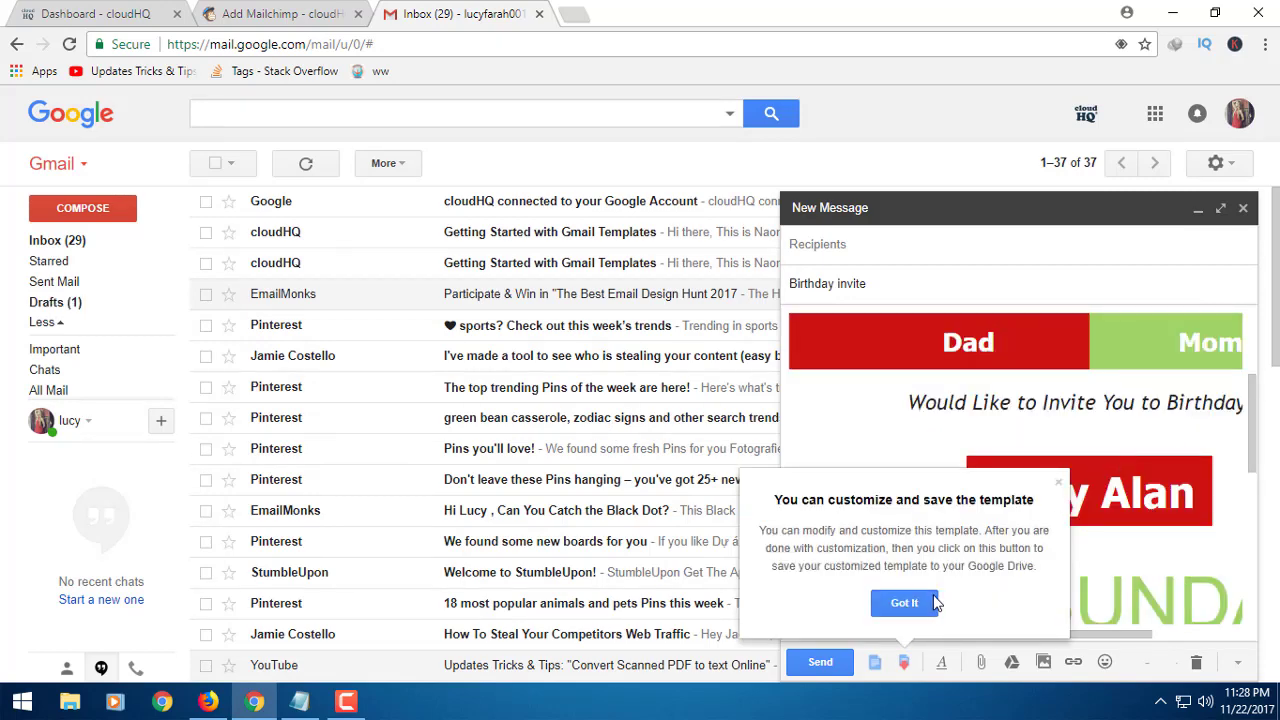
# Step: Dismiss the customisation tip and place the cursor in the Recipients field
pyautogui.click(926, 602)
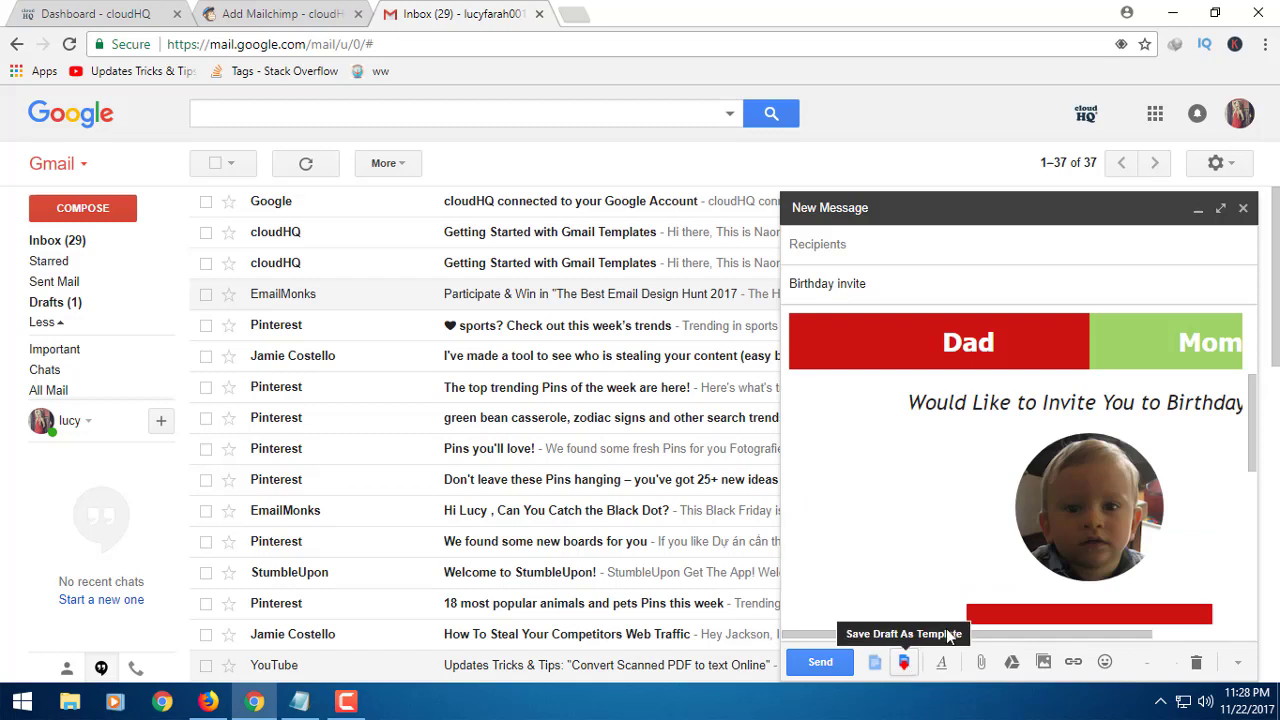
pyautogui.scroll(3, 900, 460)
pyautogui.click(838, 244)
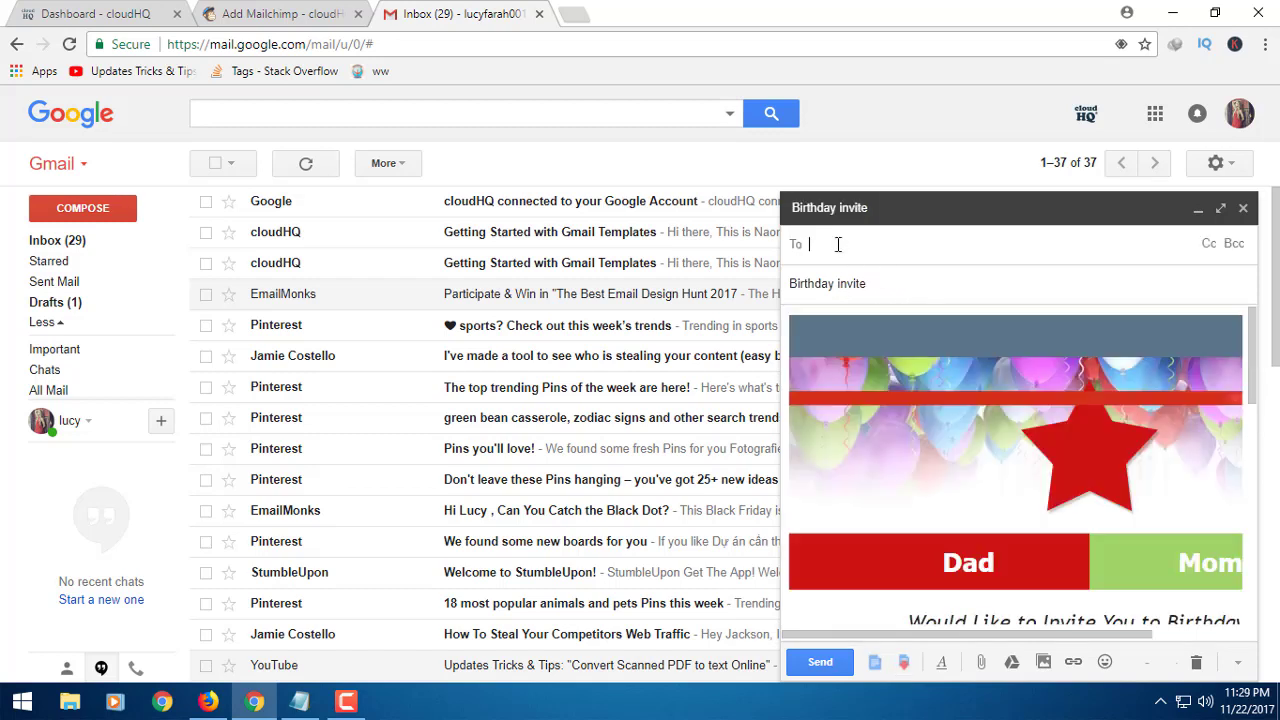
# Step: Copy your own email address from the account menu into the To field
pyautogui.click(1240, 110)
pyautogui.tripleClick(1141, 178)
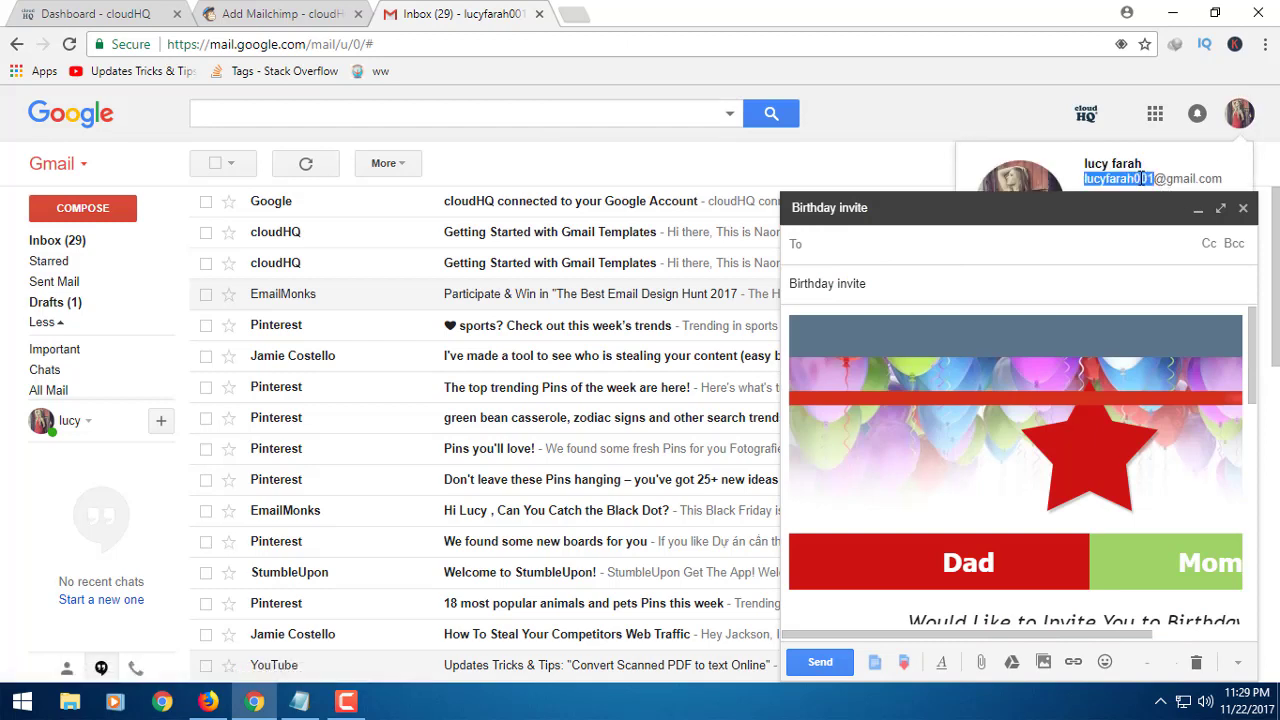
pyautogui.rightClick(1141, 179)
pyautogui.click(1139, 188)
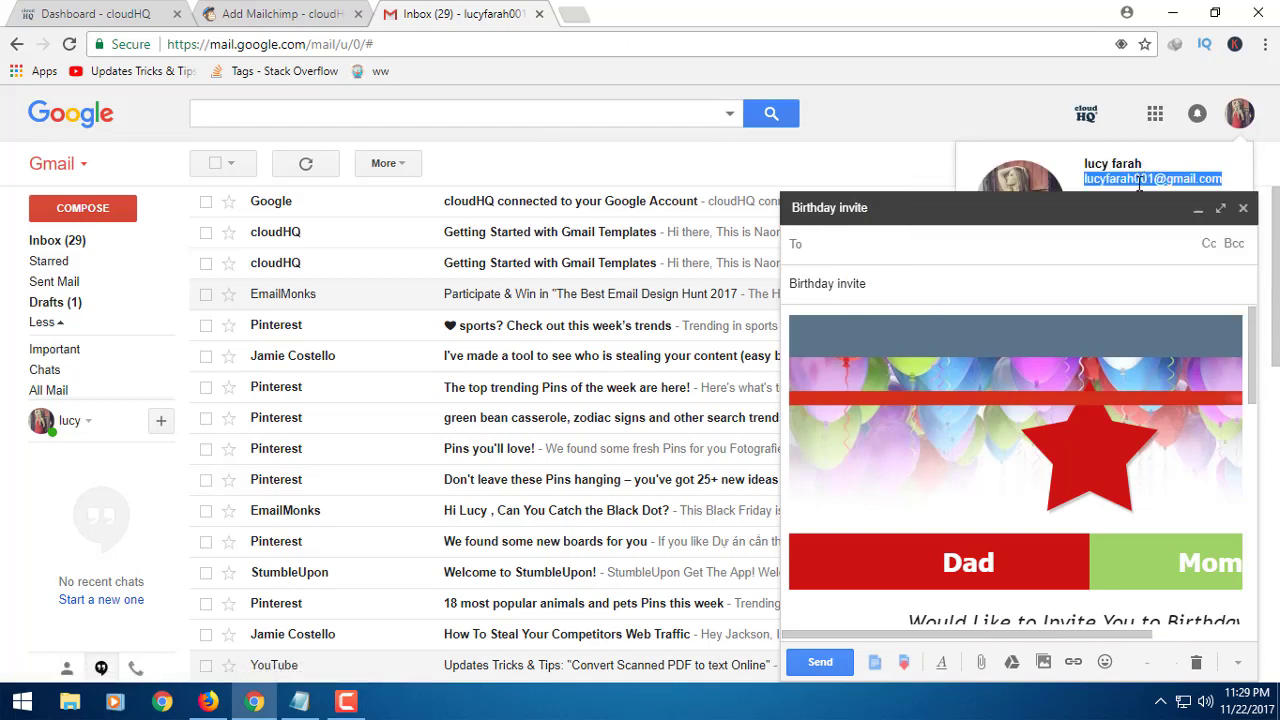
pyautogui.click(881, 245)
pyautogui.rightClick(847, 249)
pyautogui.click(883, 365)
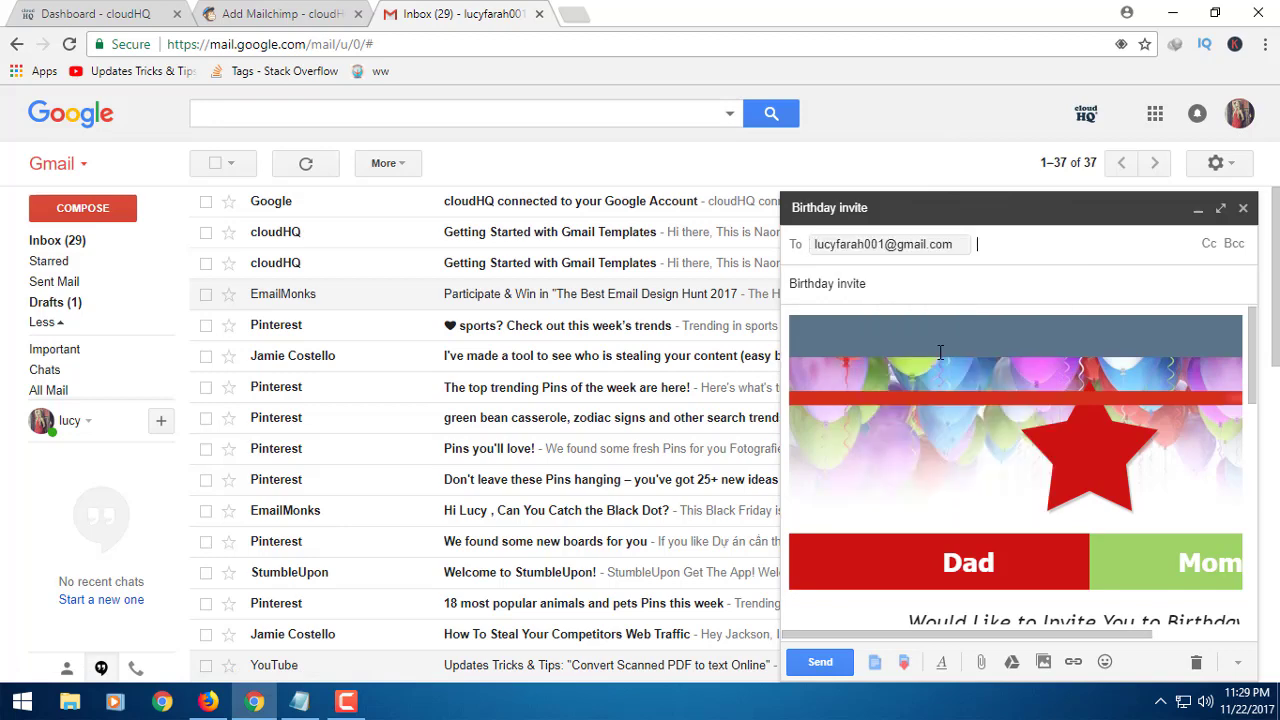
# Step: Review the Birthday invite body and send the email
pyautogui.scroll(-3, 942, 337)
pyautogui.scroll(-2, 960, 428)
pyautogui.scroll(-2, 1080, 481)
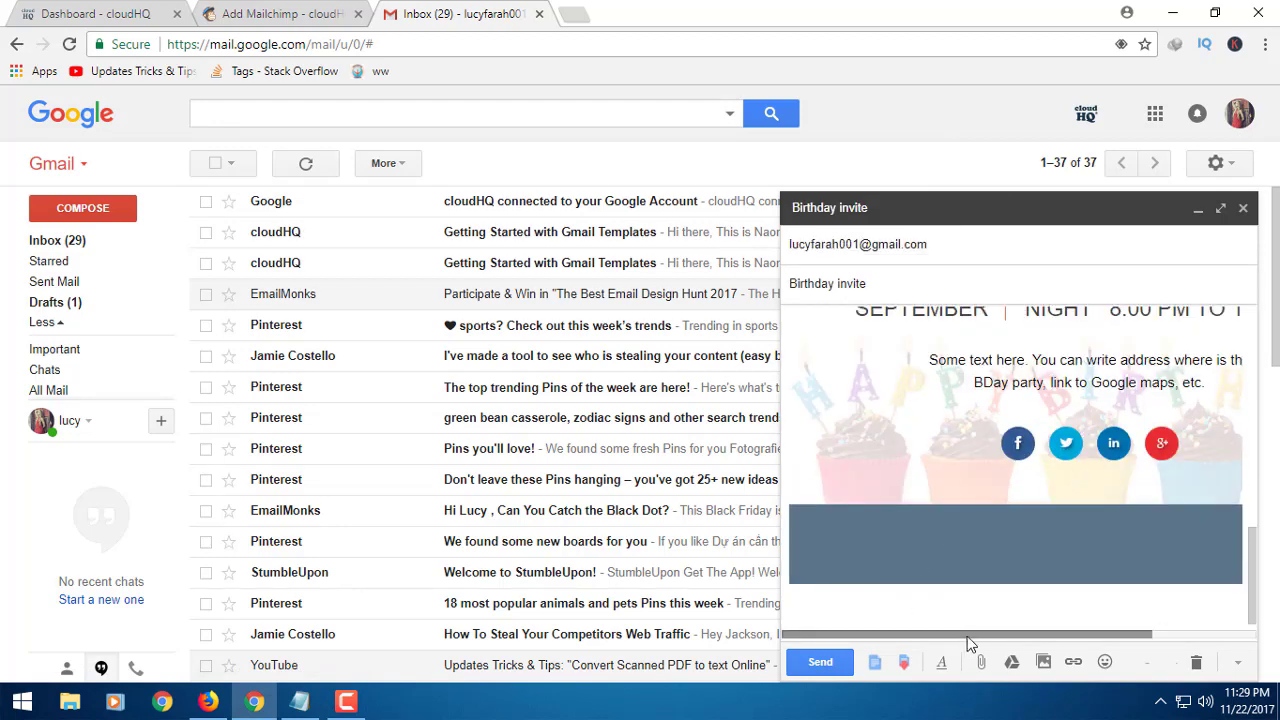
pyautogui.moveTo(966, 635); pyautogui.dragTo(1137, 630)
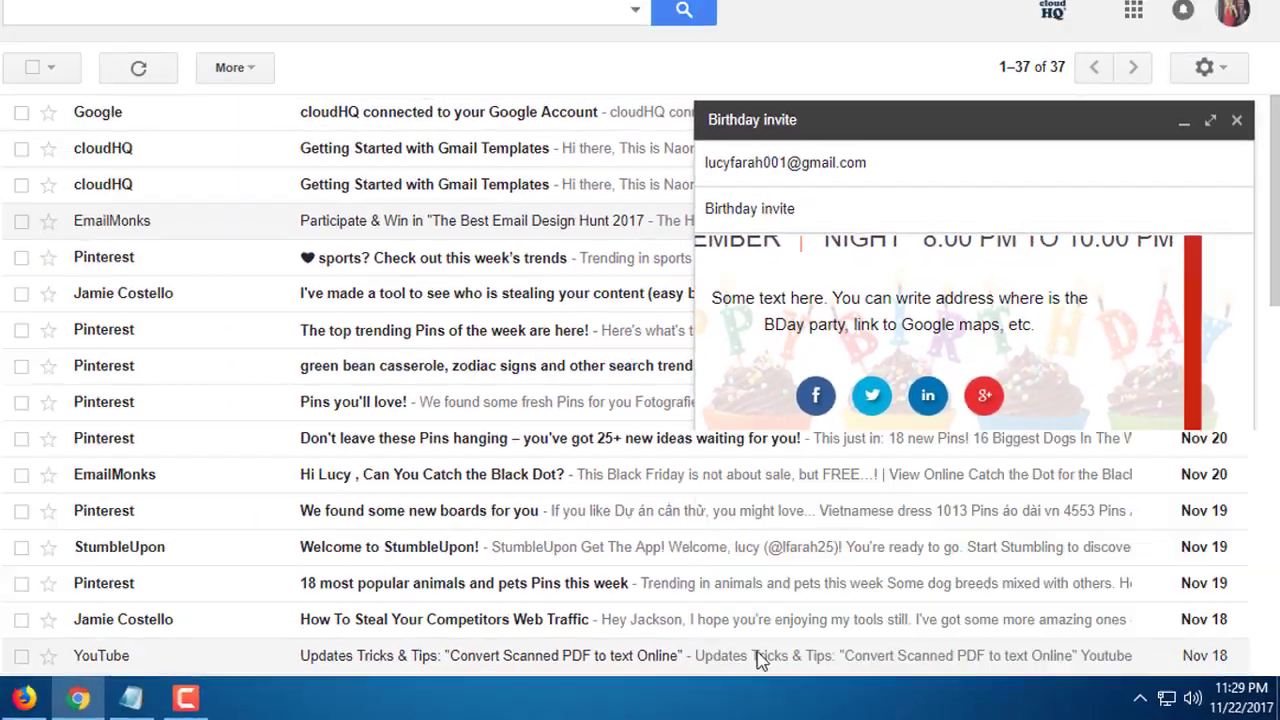
pyautogui.click(760, 660)
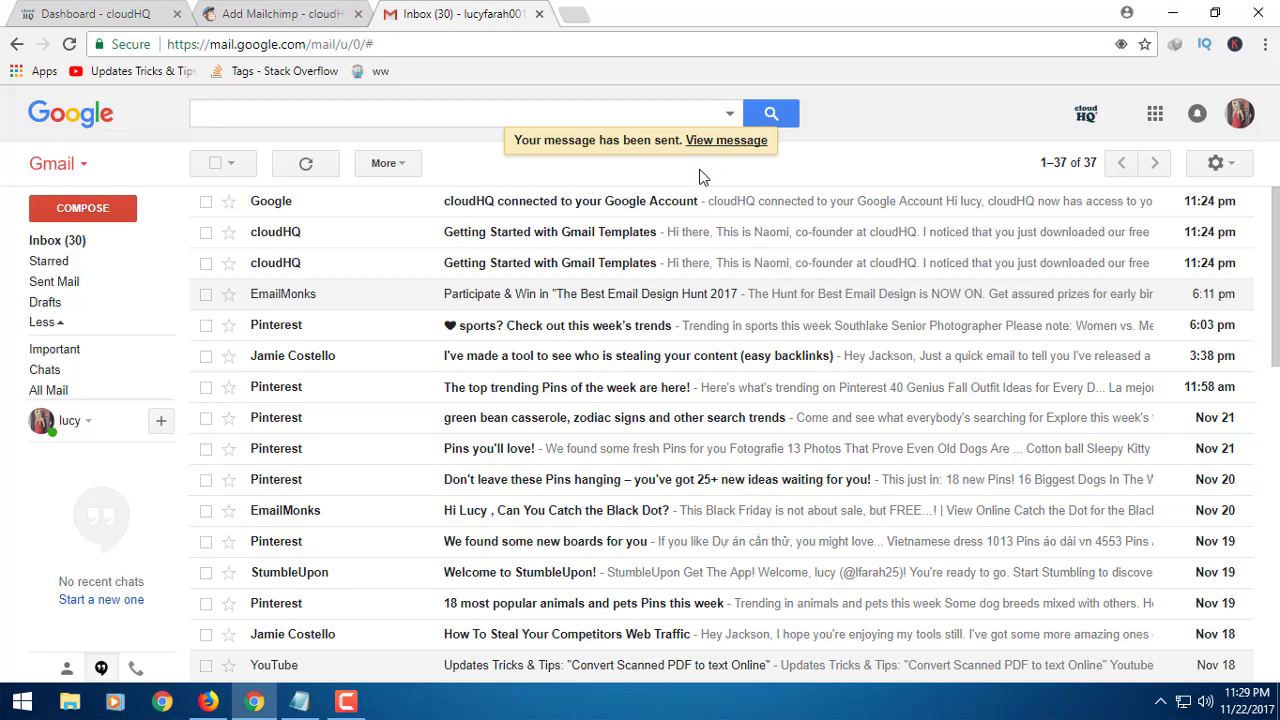
# Step: Refresh the inbox and open the received 'Birthday invite' email to review it
pyautogui.click(307, 165)
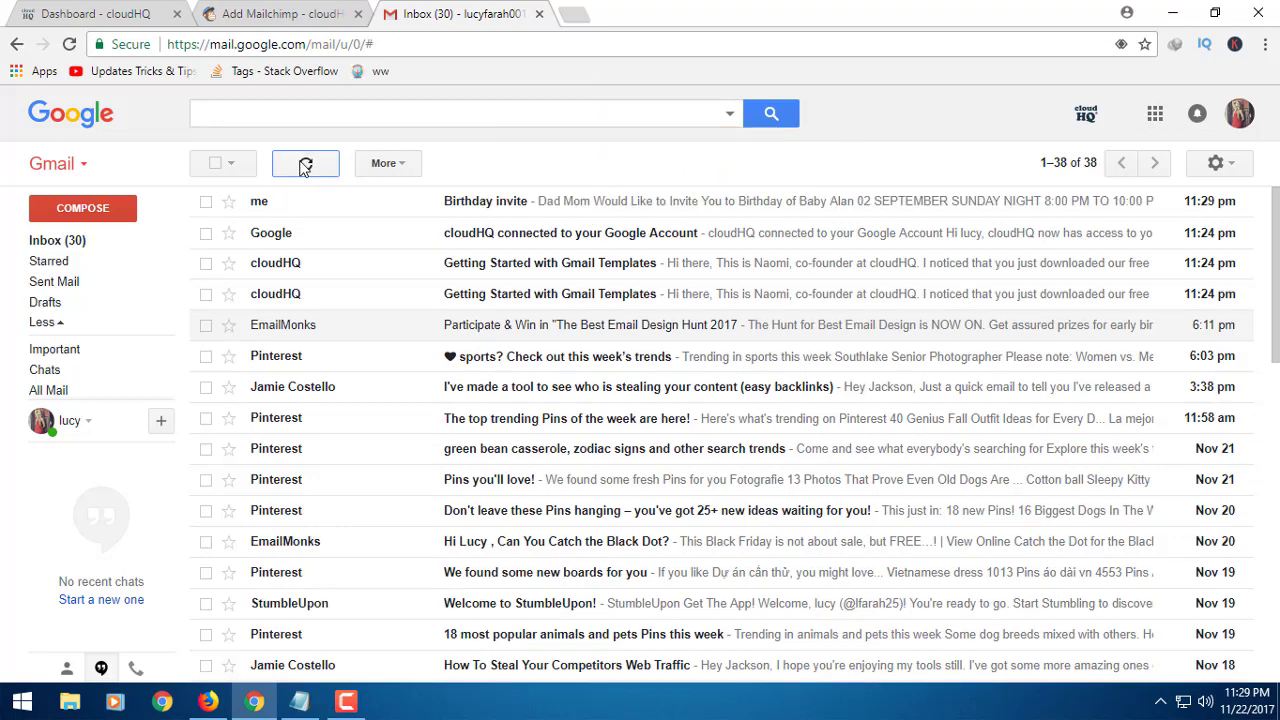
pyautogui.click(525, 210)
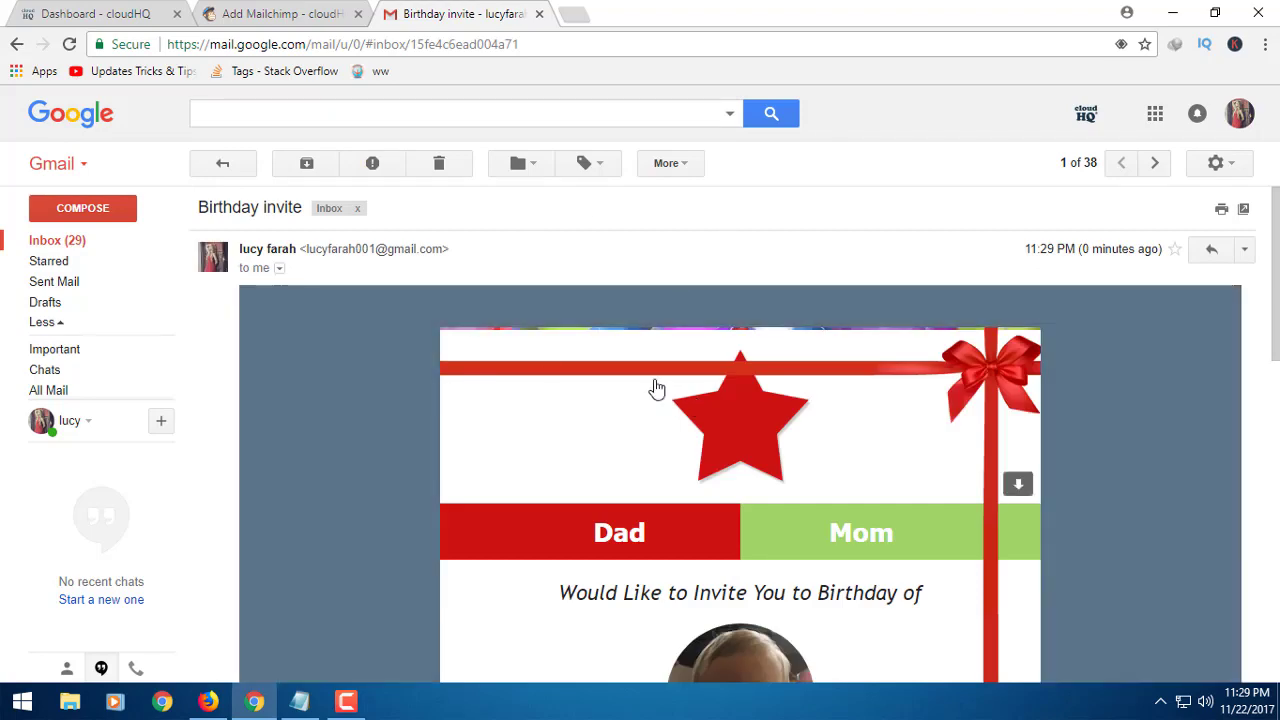
pyautogui.scroll(-4, 654, 389)
pyautogui.scroll(-2, 701, 370)
pyautogui.scroll(-3, 700, 370)
pyautogui.scroll(-1, 700, 370)
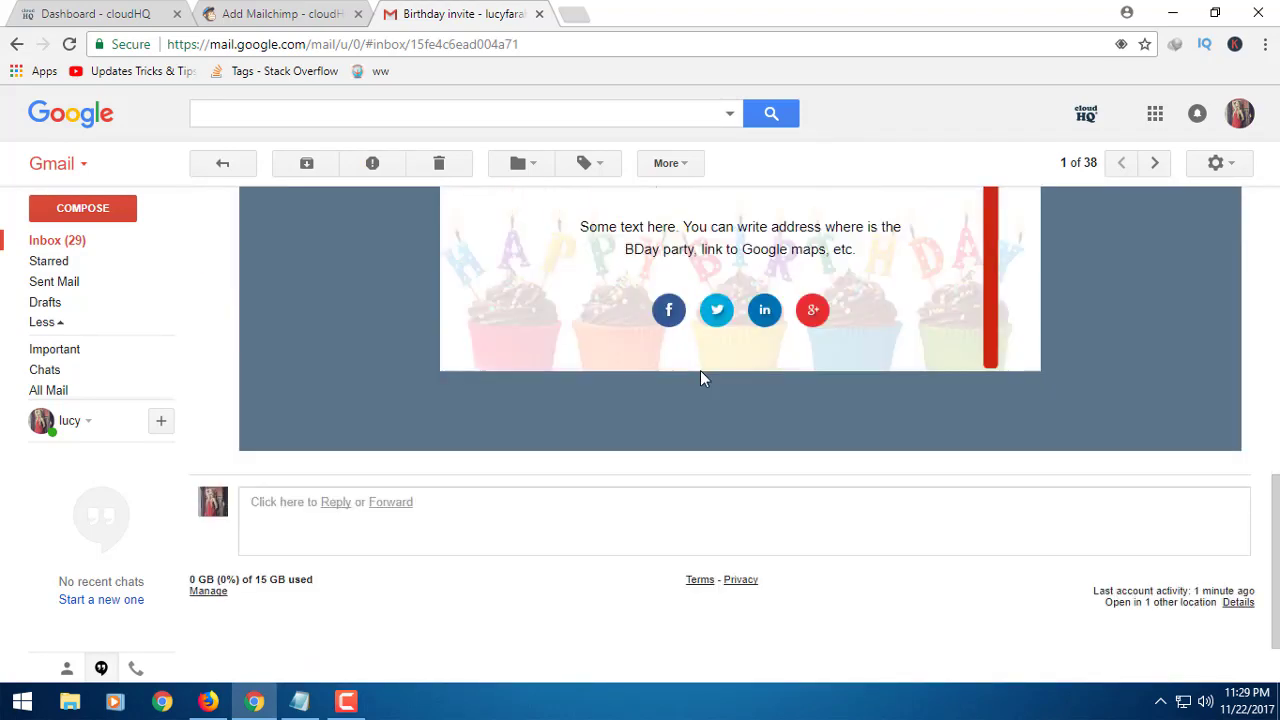
# Step: Scroll back to the top of the email and start a new blank message
pyautogui.scroll(4, 700, 370)
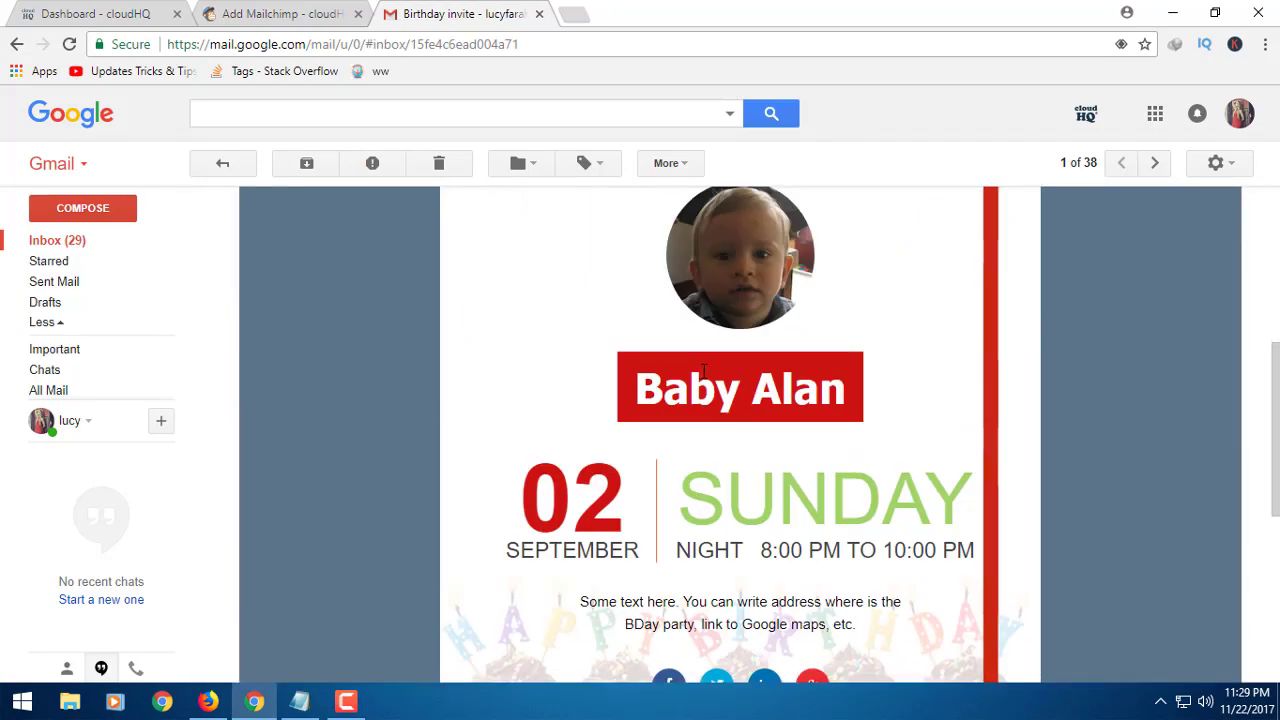
pyautogui.scroll(1, 702, 370)
pyautogui.scroll(2, 702, 370)
pyautogui.scroll(1, 702, 370)
pyautogui.scroll(1, 686, 423)
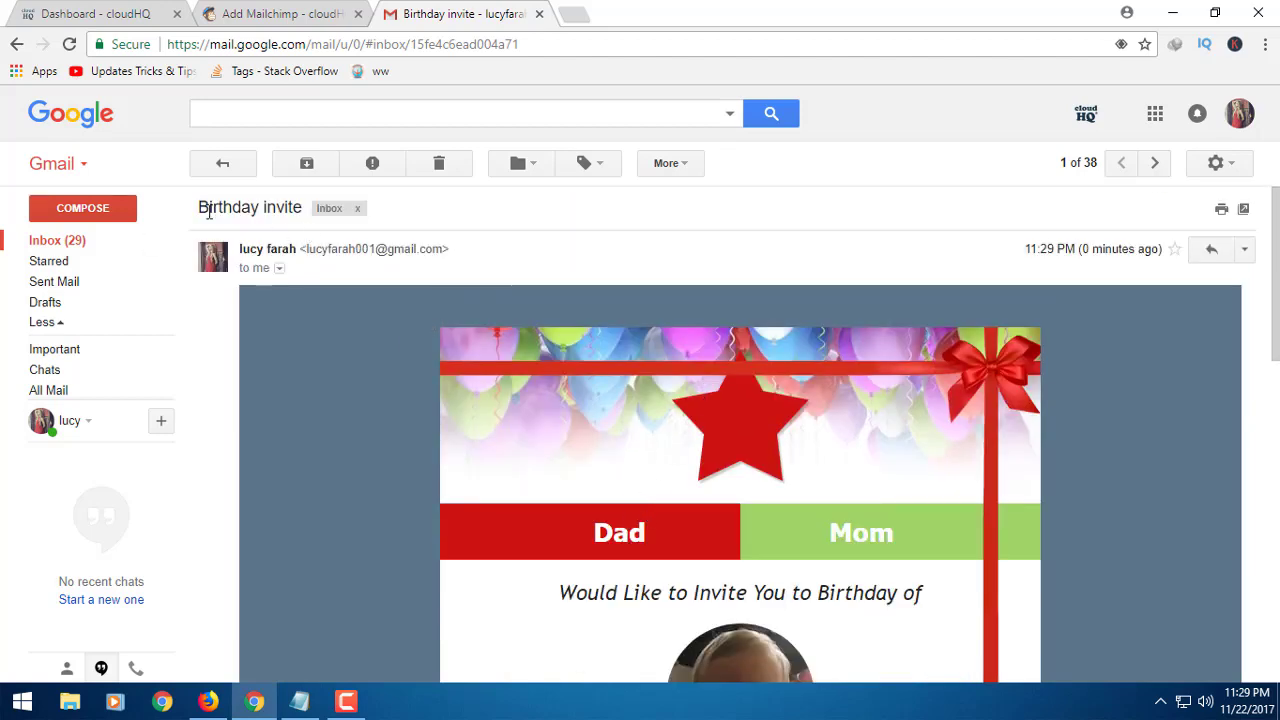
pyautogui.click(110, 208)
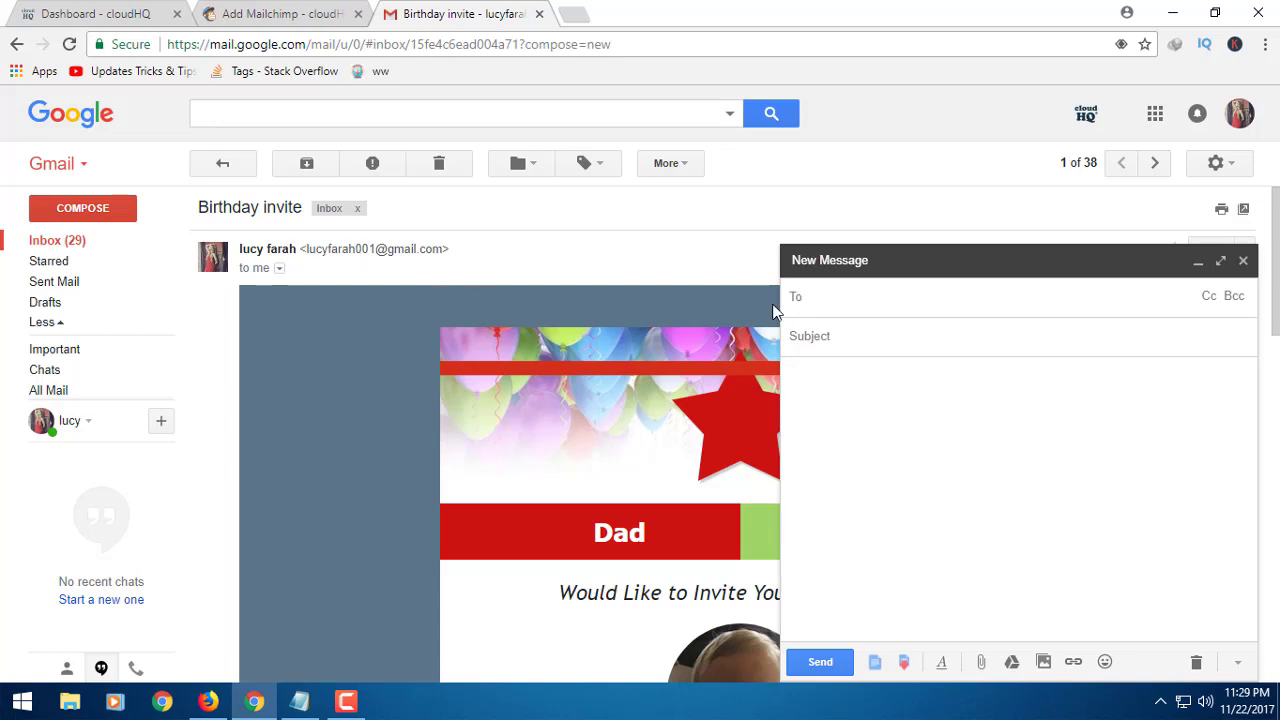
# Step: Insert the Holiday Christmas free template from the cloudHQ gallery into the message
pyautogui.click(873, 663)
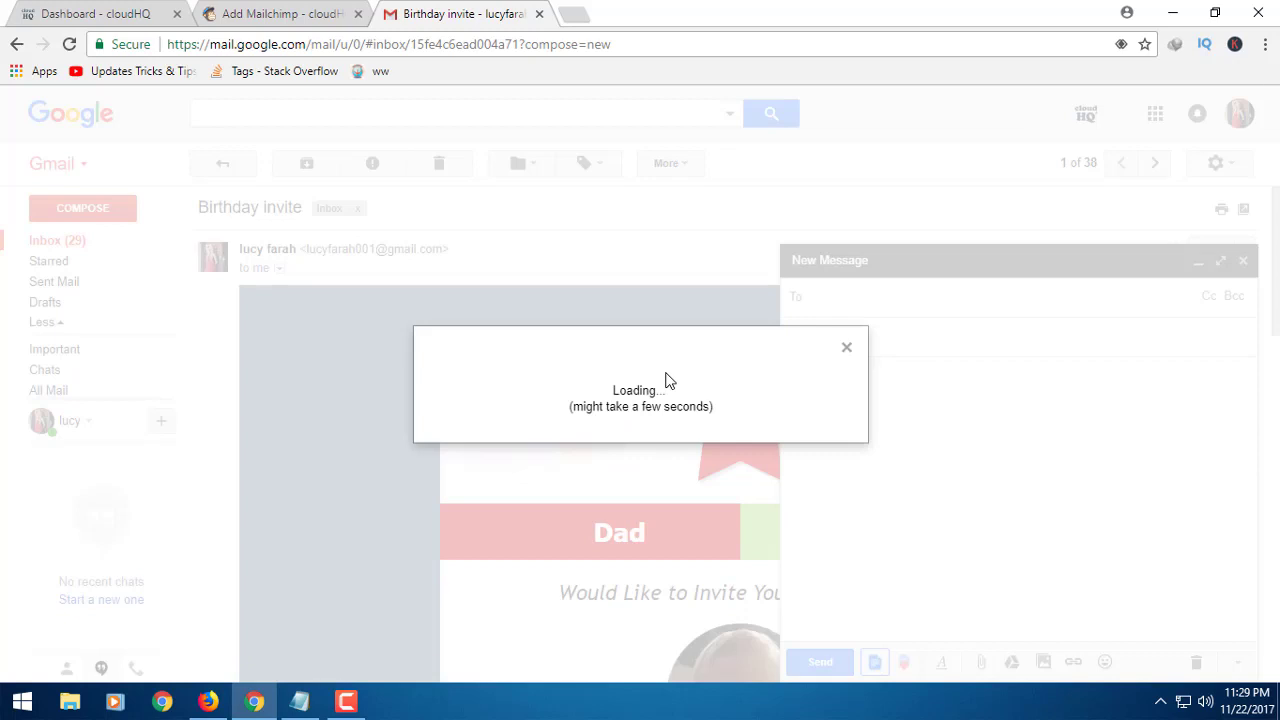
pyautogui.scroll(-2, 840, 410)
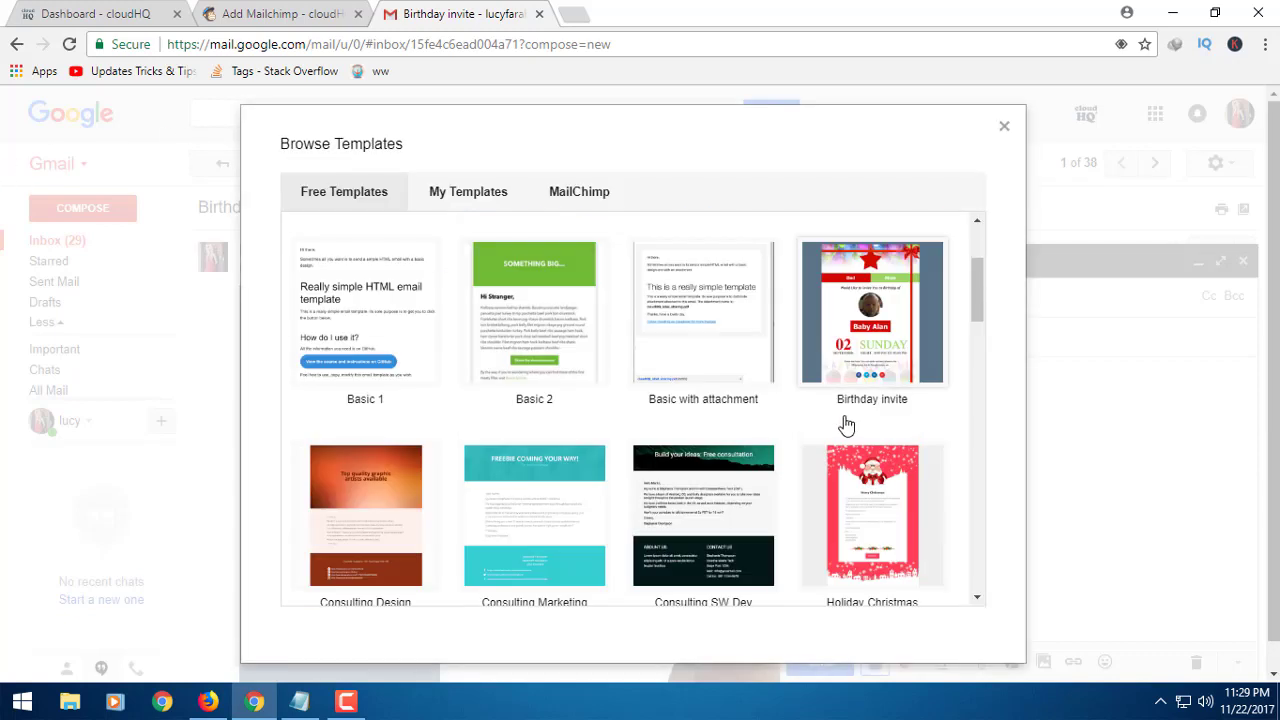
pyautogui.click(848, 488)
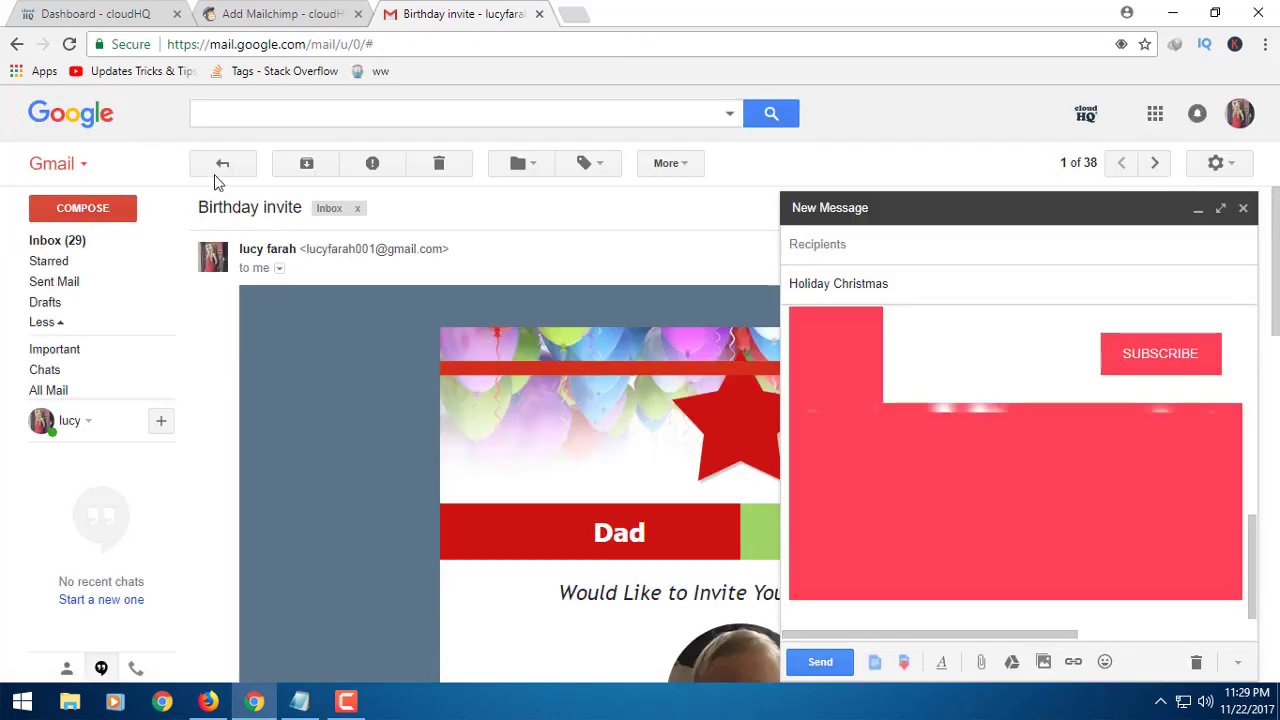
pyautogui.click(216, 172)
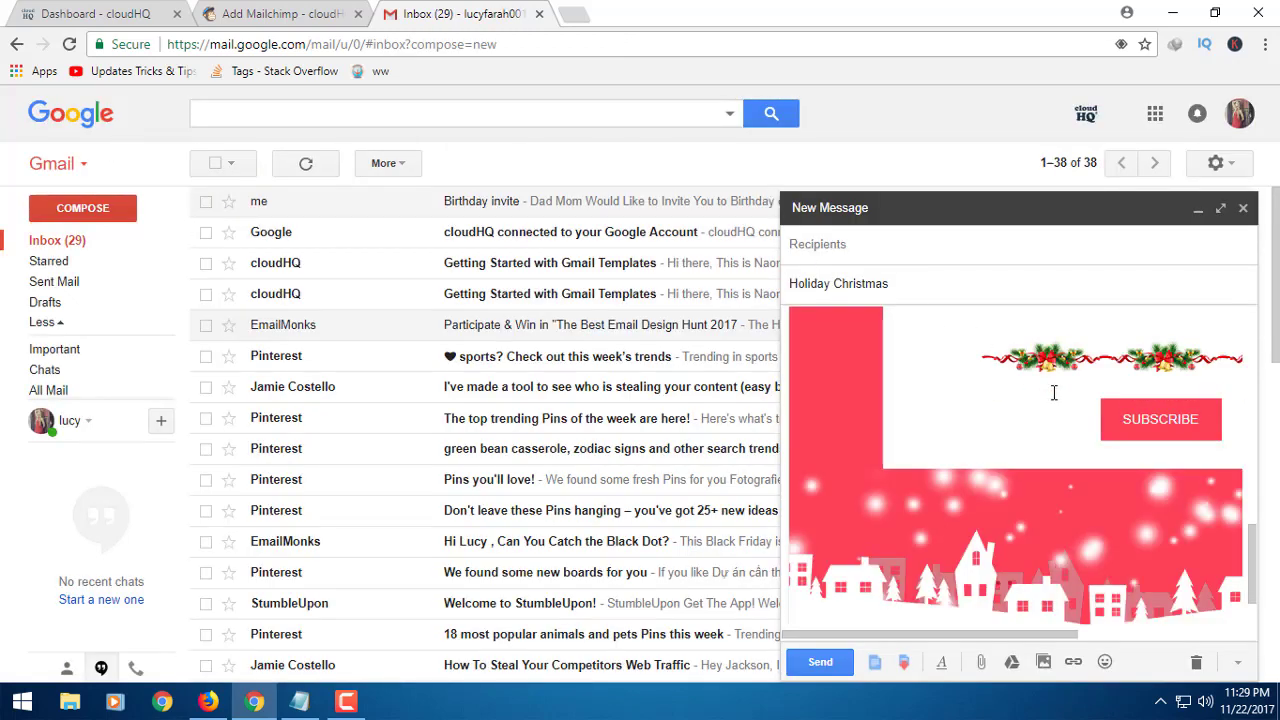
pyautogui.scroll(-5, 985, 404)
pyautogui.scroll(3, 985, 404)
pyautogui.scroll(4, 985, 404)
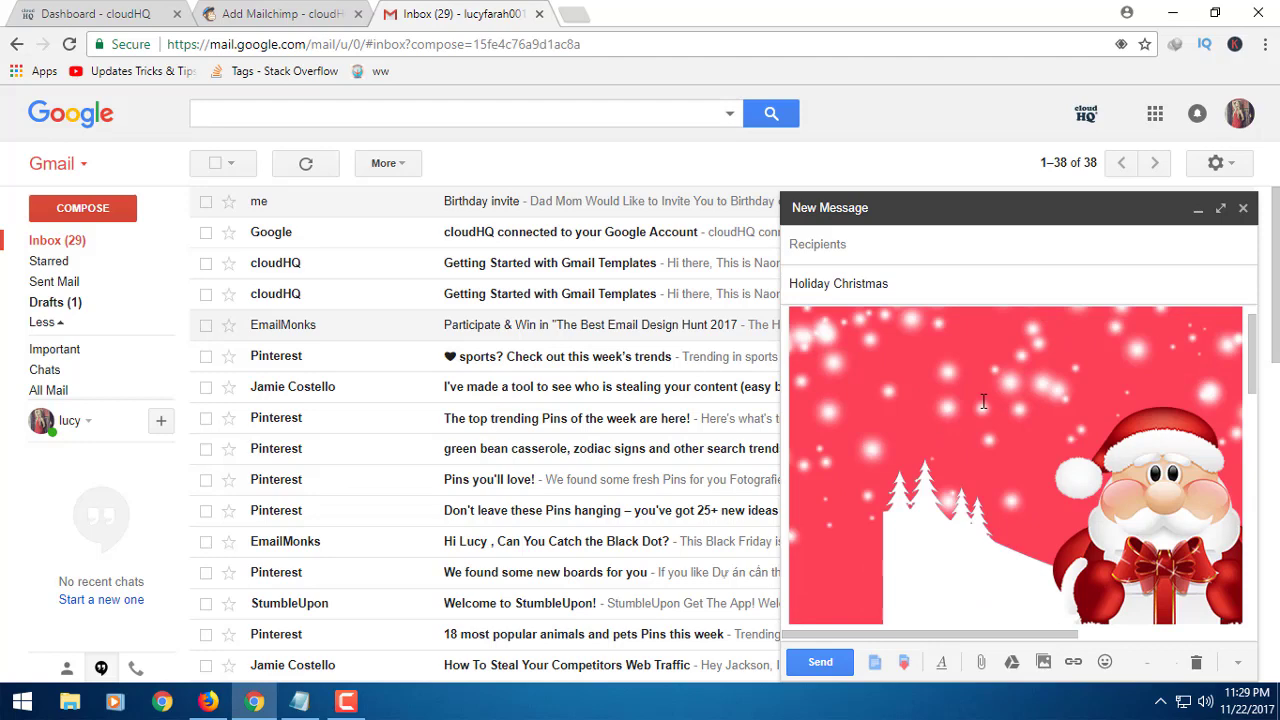
pyautogui.scroll(-2, 983, 401)
pyautogui.scroll(-1, 983, 401)
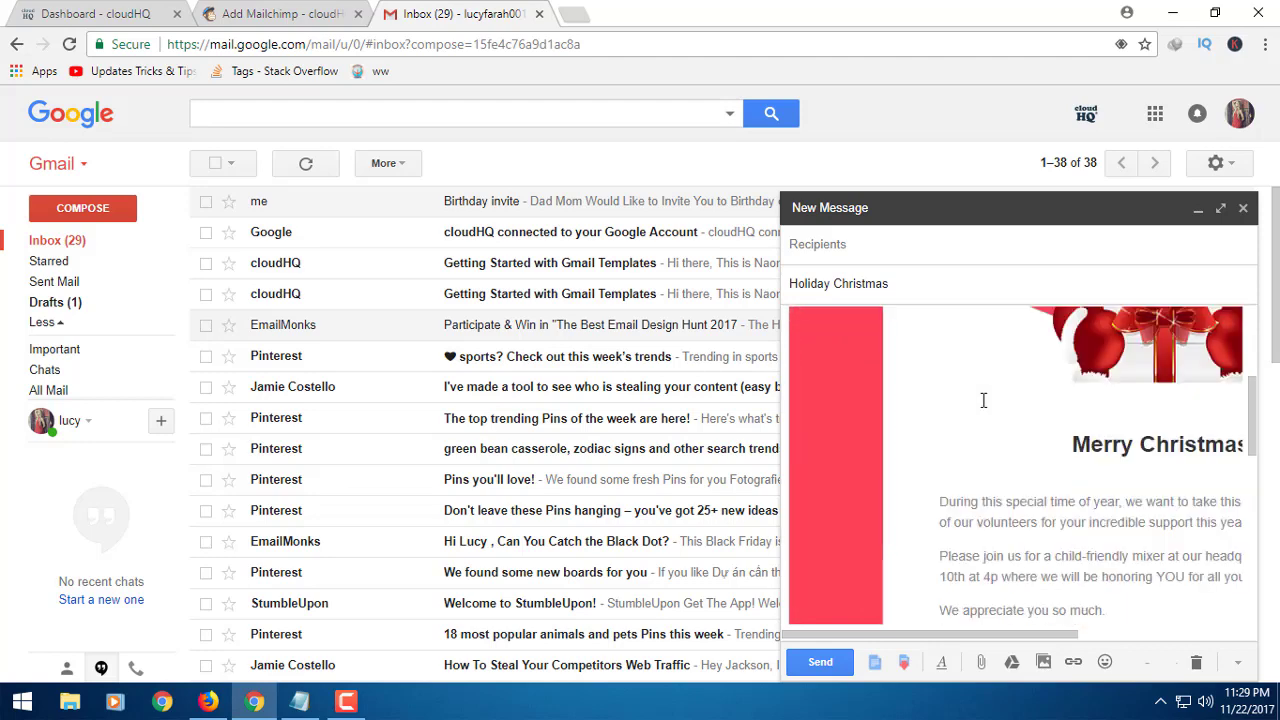
pyautogui.click(1096, 443)
pyautogui.tripleClick(1130, 456)
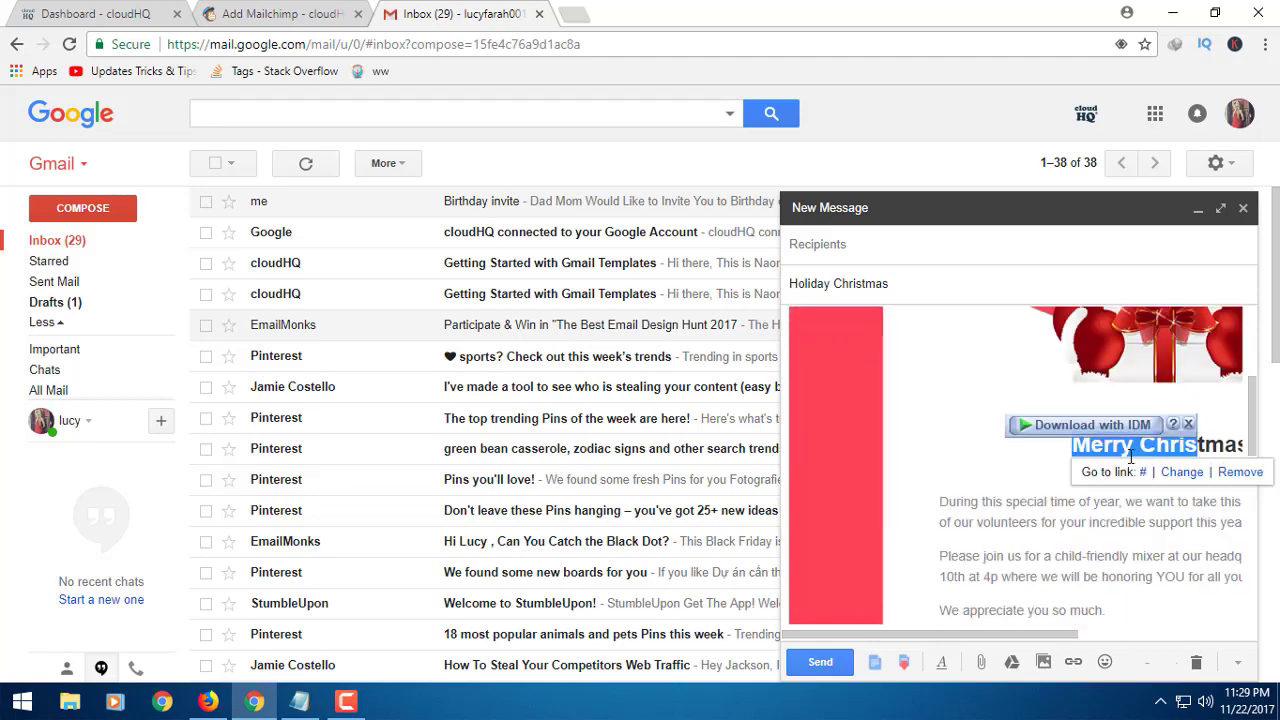
pyautogui.click(1036, 496)
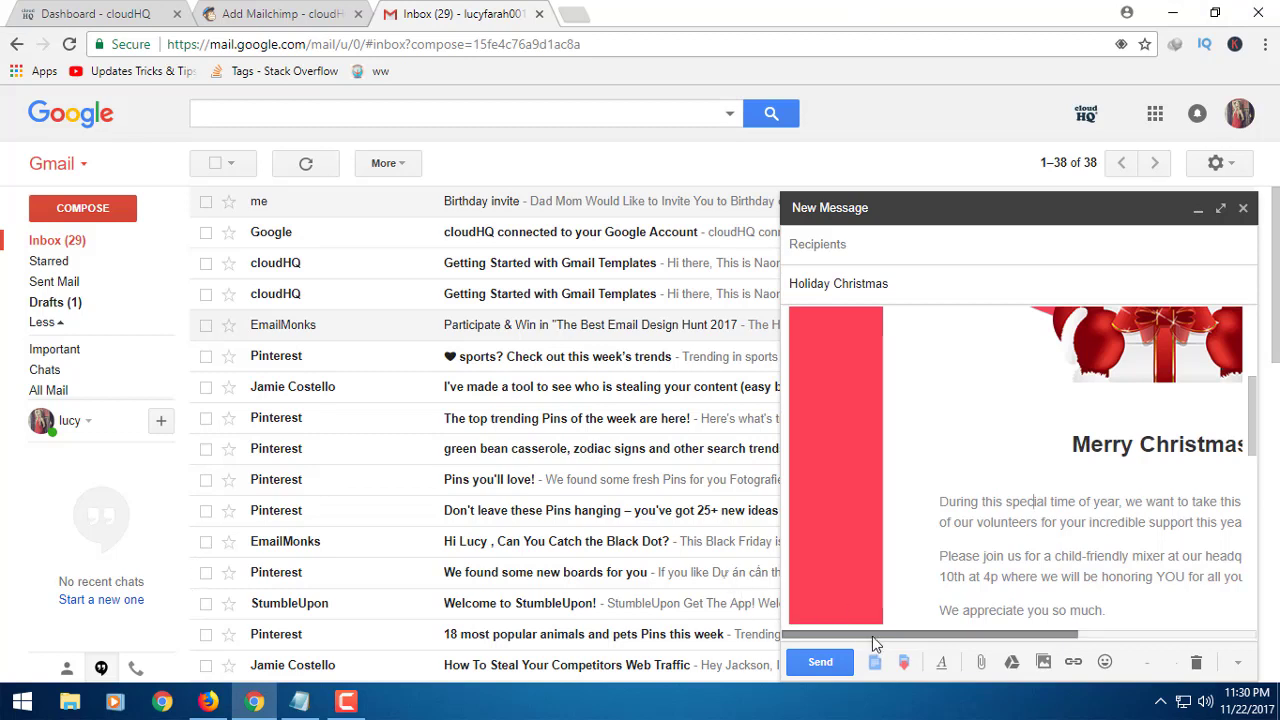
pyautogui.moveTo(857, 634); pyautogui.dragTo(980, 645)
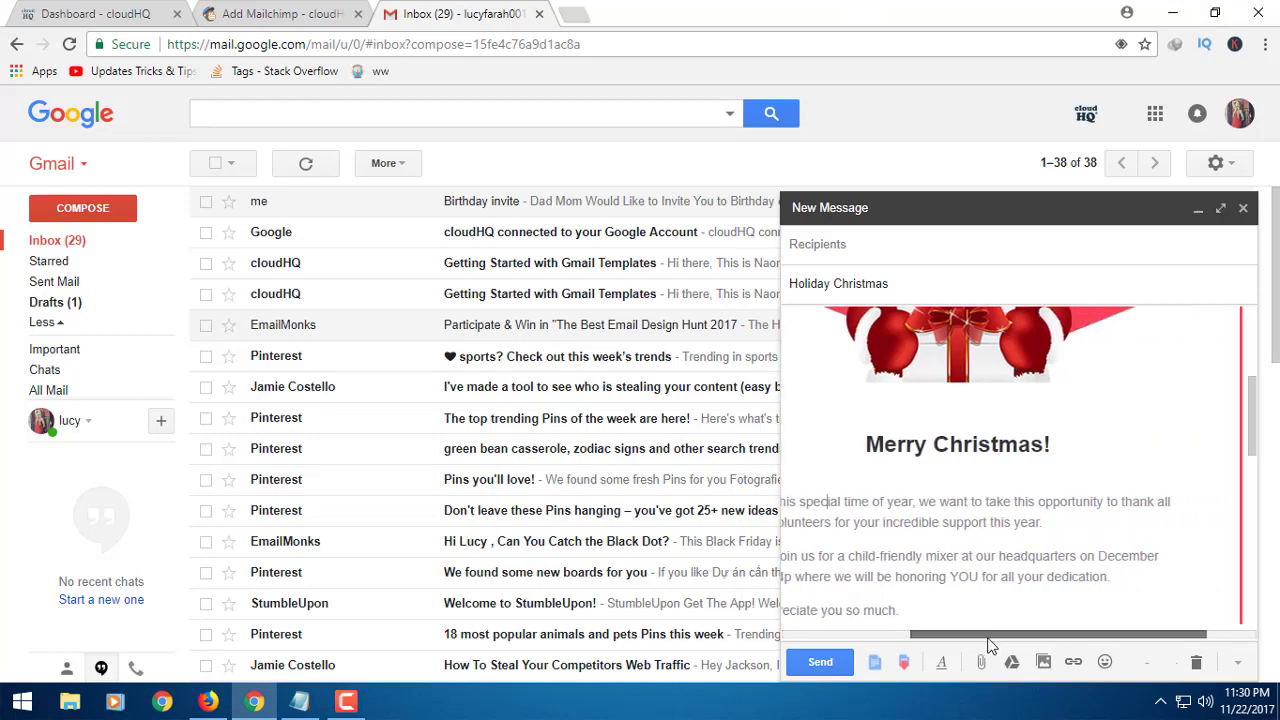